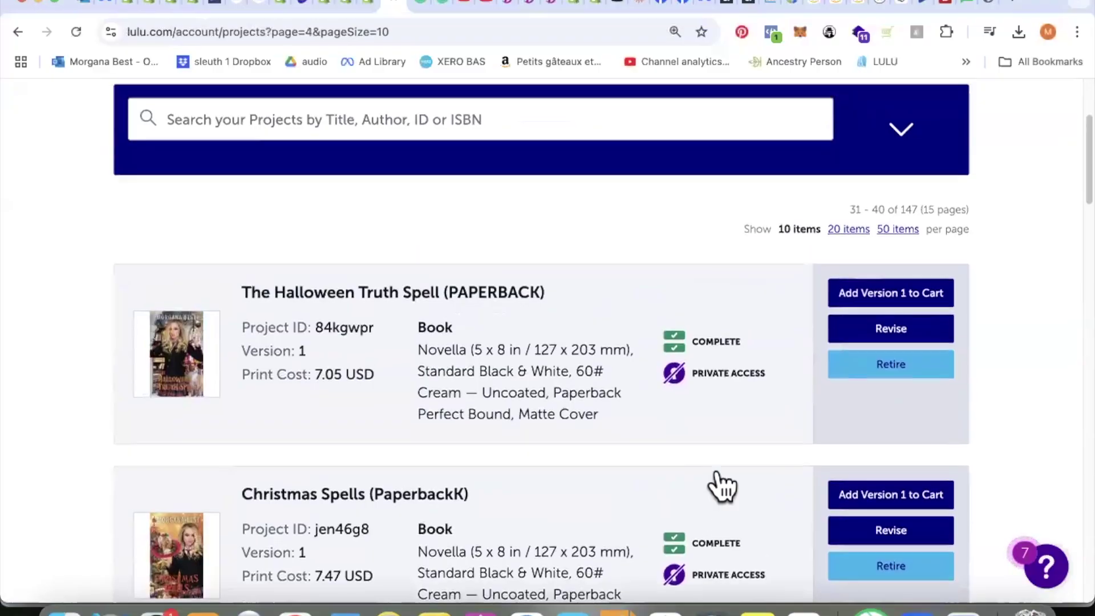
Step: Start a new Lulu project from the Projects Overview page with Create a Project
scroll(722, 487, "up", 5)
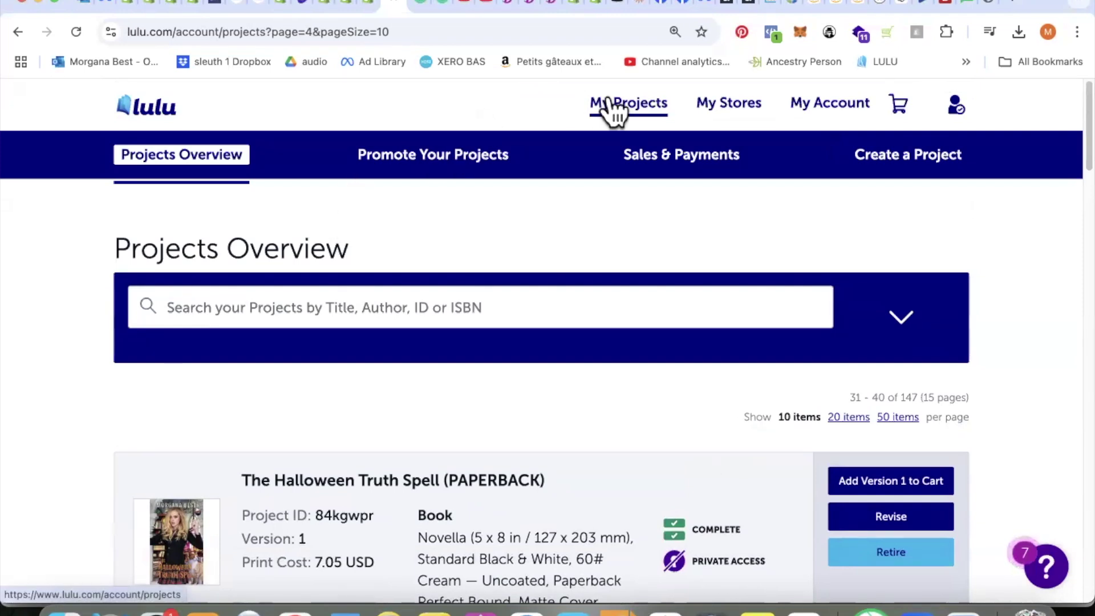
scroll(511, 384, "down", 1)
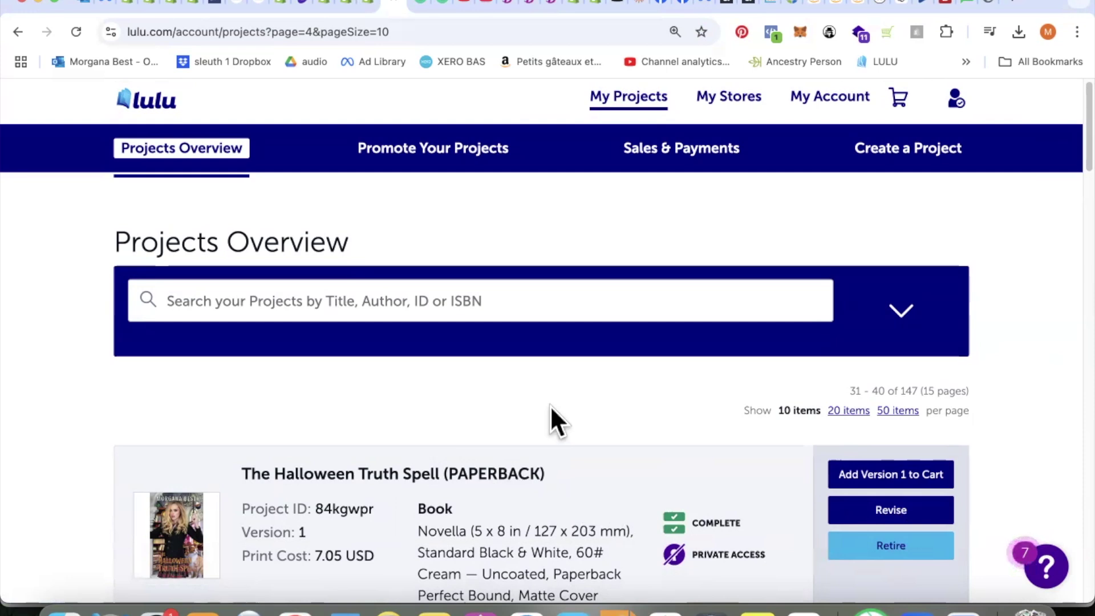
left_click(891, 152)
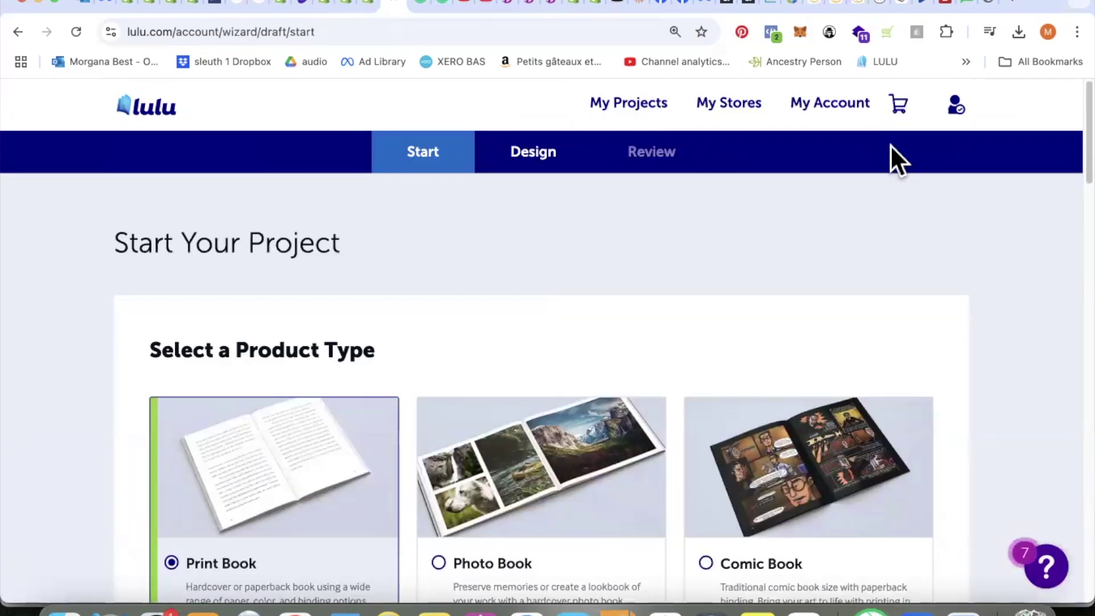
Step: Choose Publish Your Book with Lulu Direct only, turning off Lulu Bookstore and Global Distribution
scroll(552, 336, "down", 5)
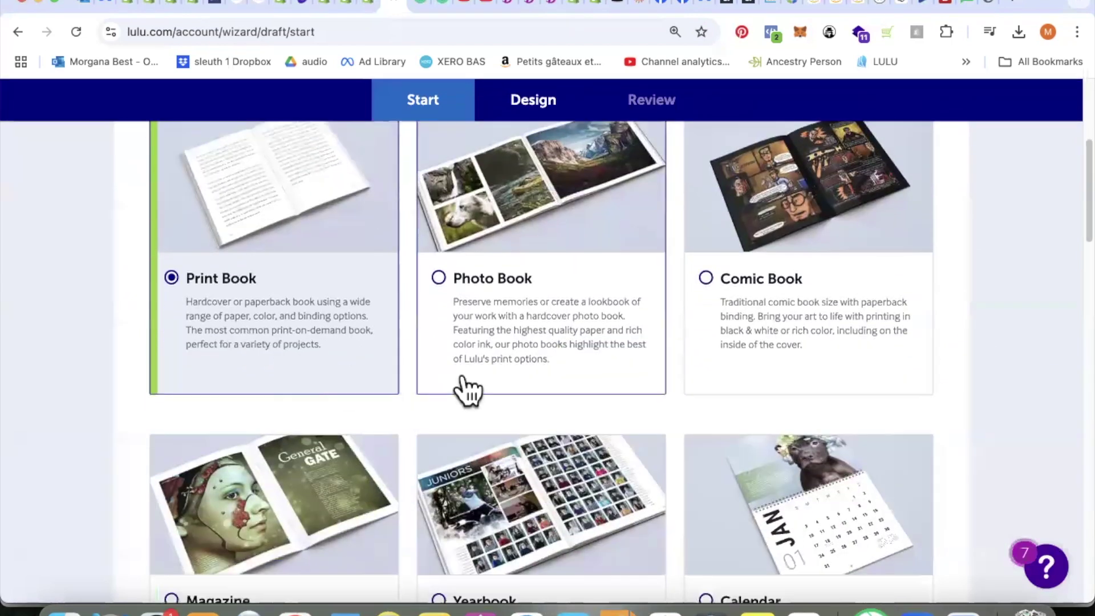
scroll(468, 387, "down", 15)
scroll(468, 391, "down", 4)
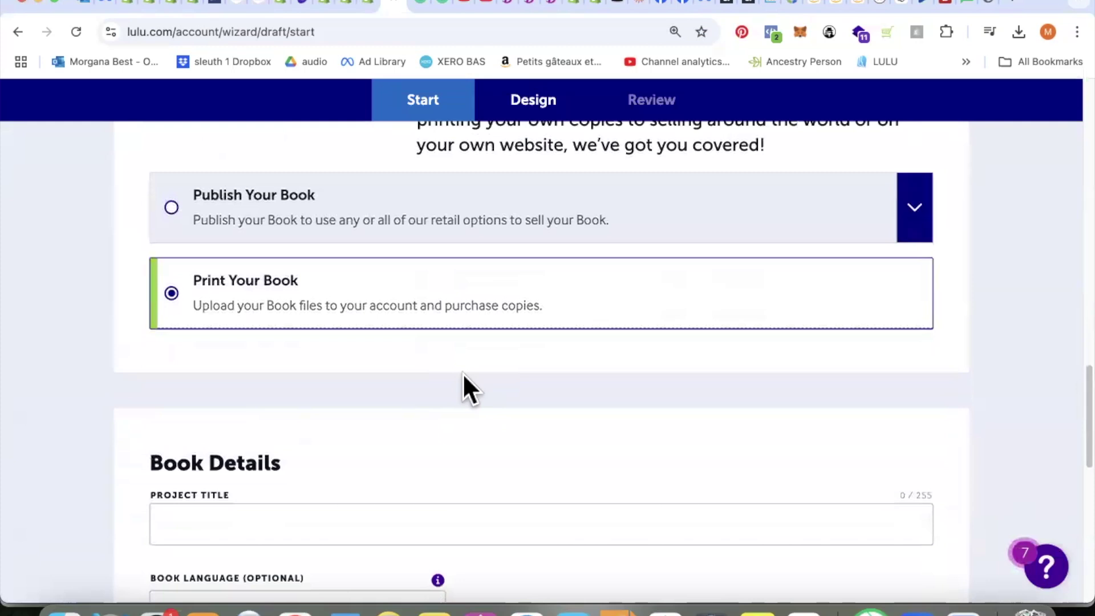
scroll(464, 386, "up", 2)
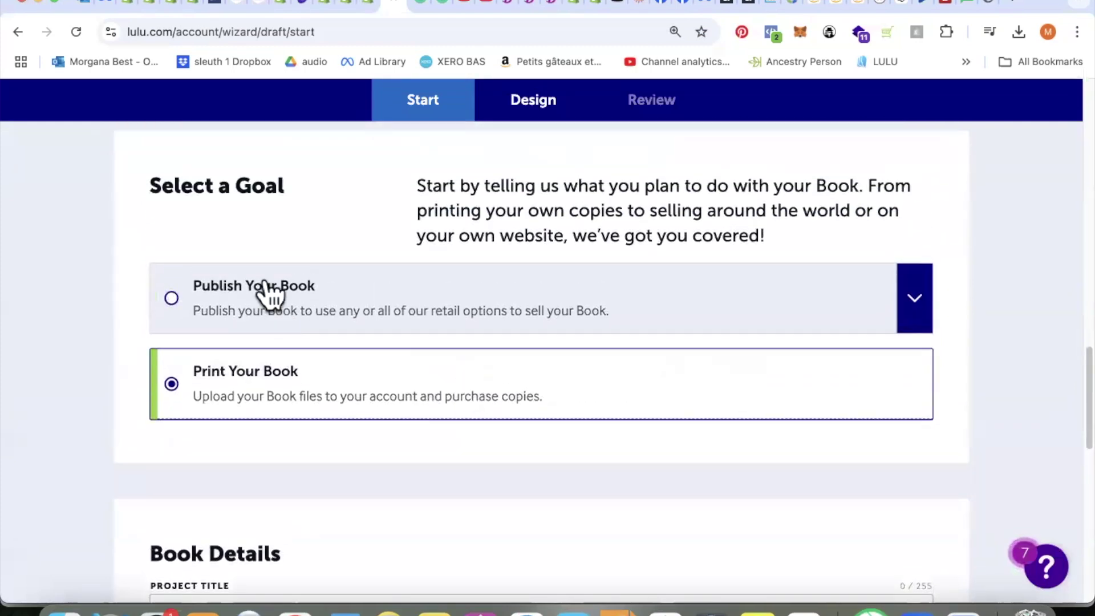
left_click(201, 308)
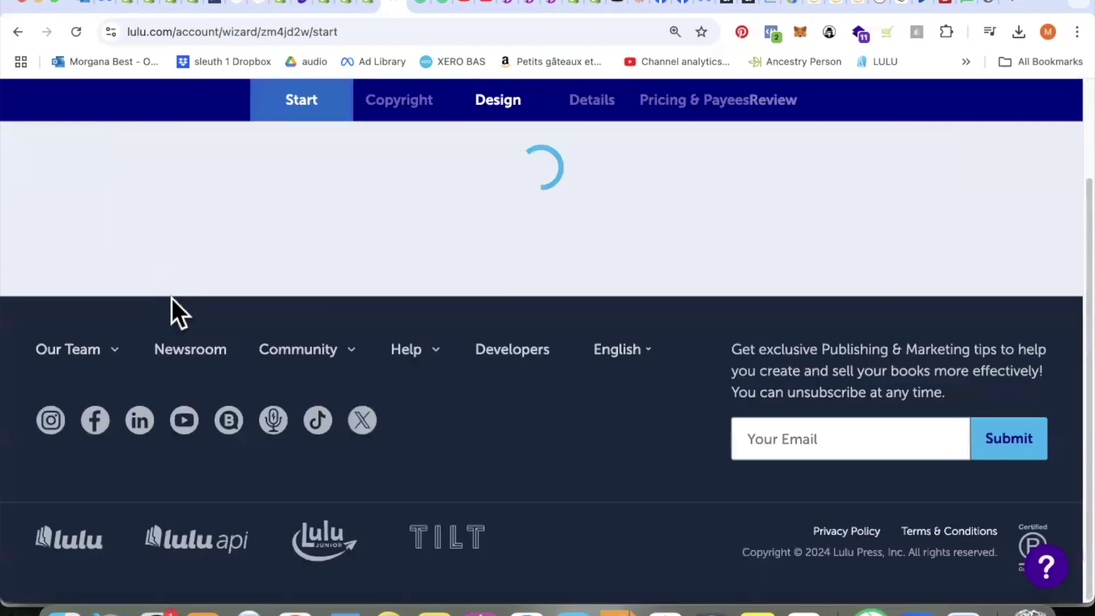
scroll(513, 404, "down", 4)
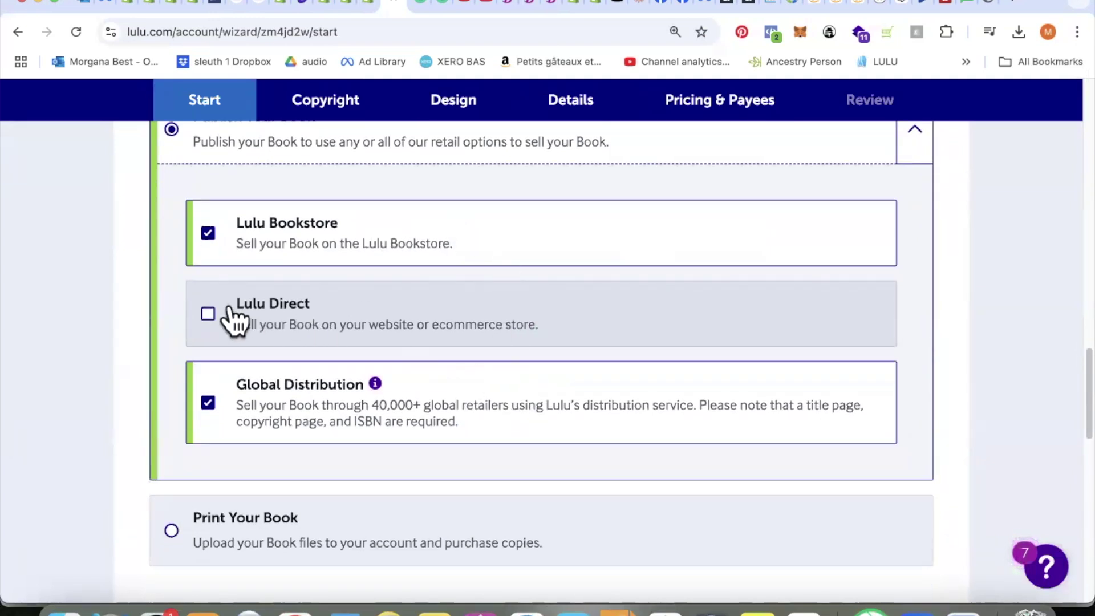
left_click(210, 316)
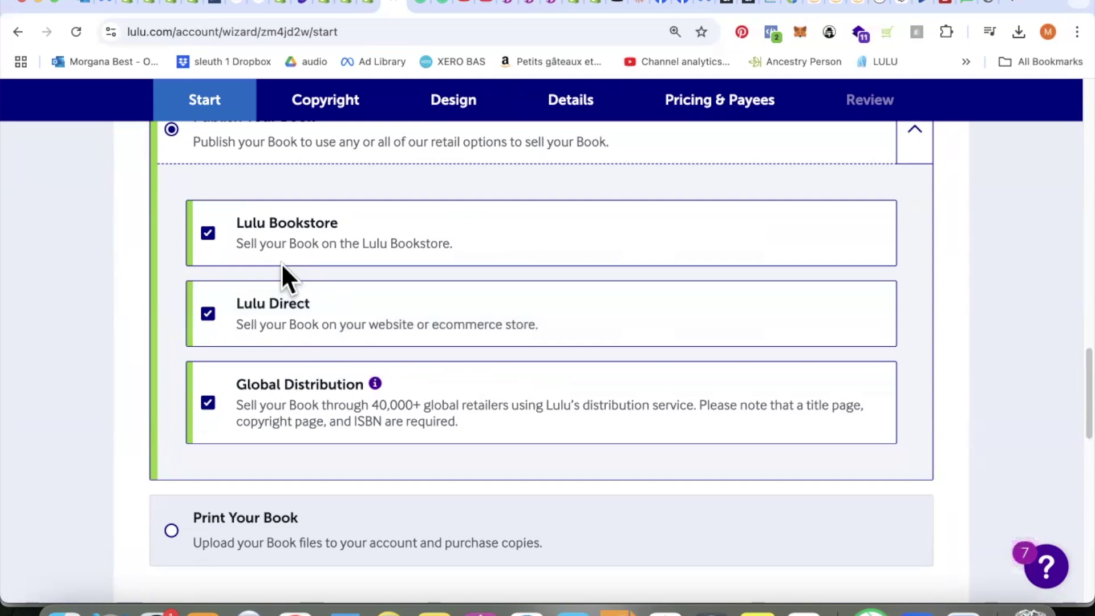
left_click(207, 234)
left_click(209, 403)
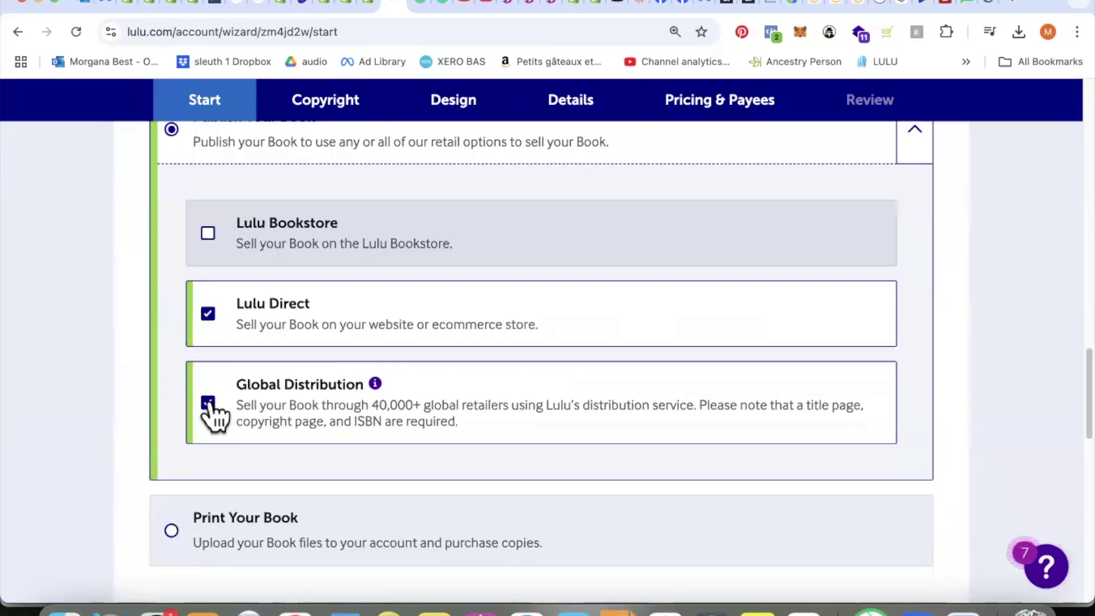
left_click(209, 403)
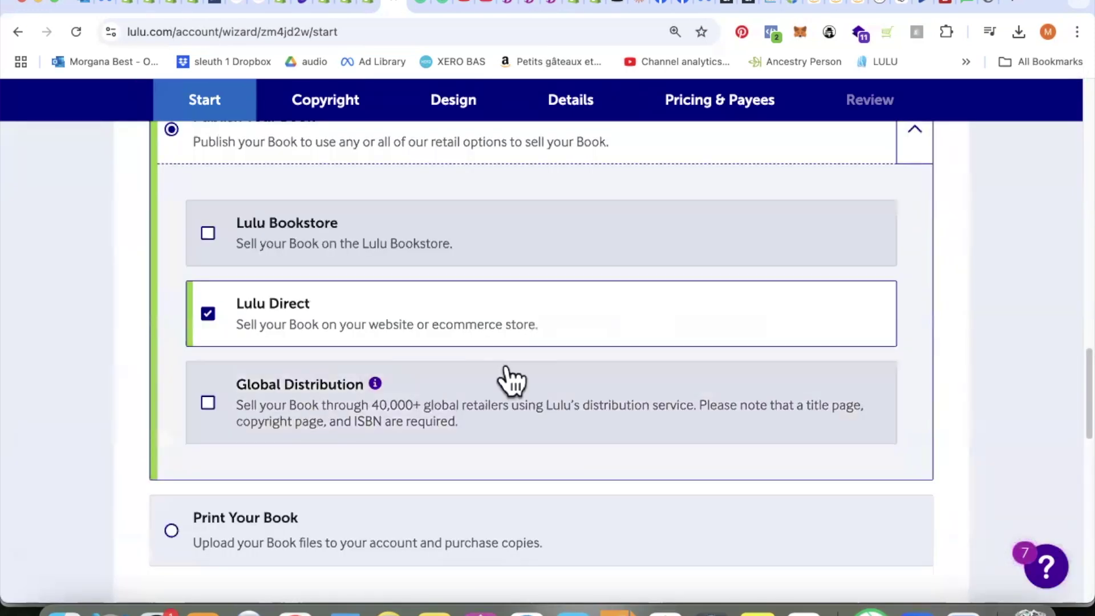
scroll(542, 357, "down", 6)
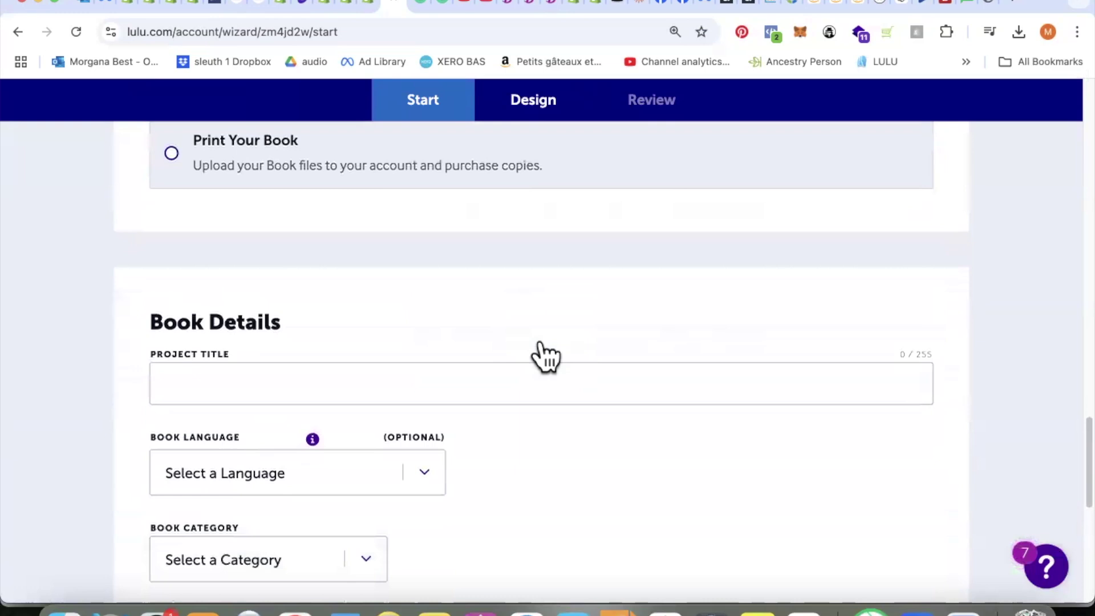
scroll(540, 354, "down", 2)
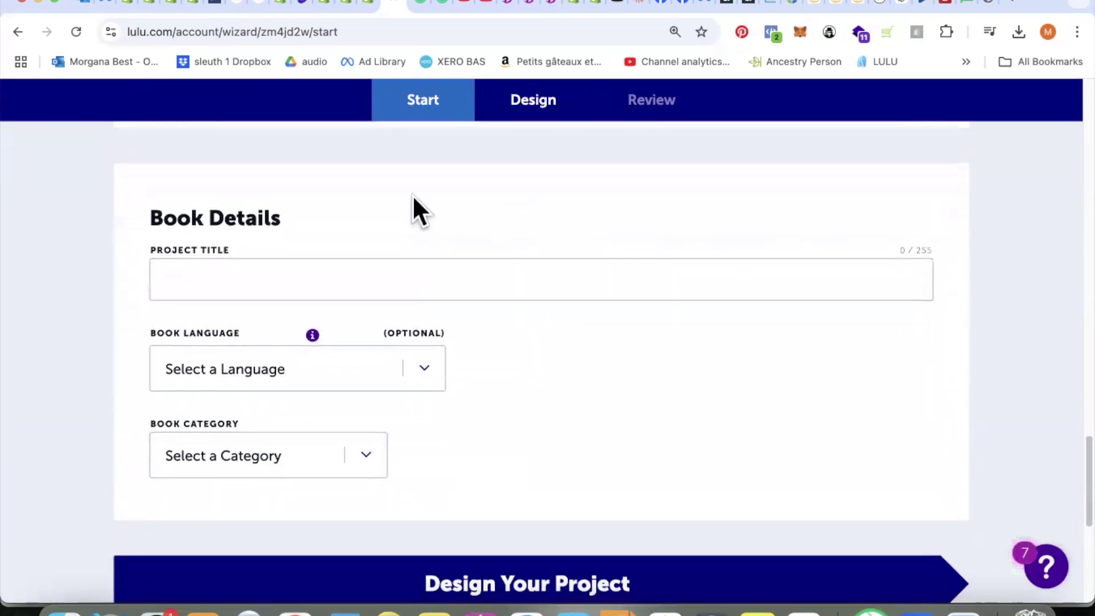
Step: Copy the product title from the Shopify product page
left_click(369, 5)
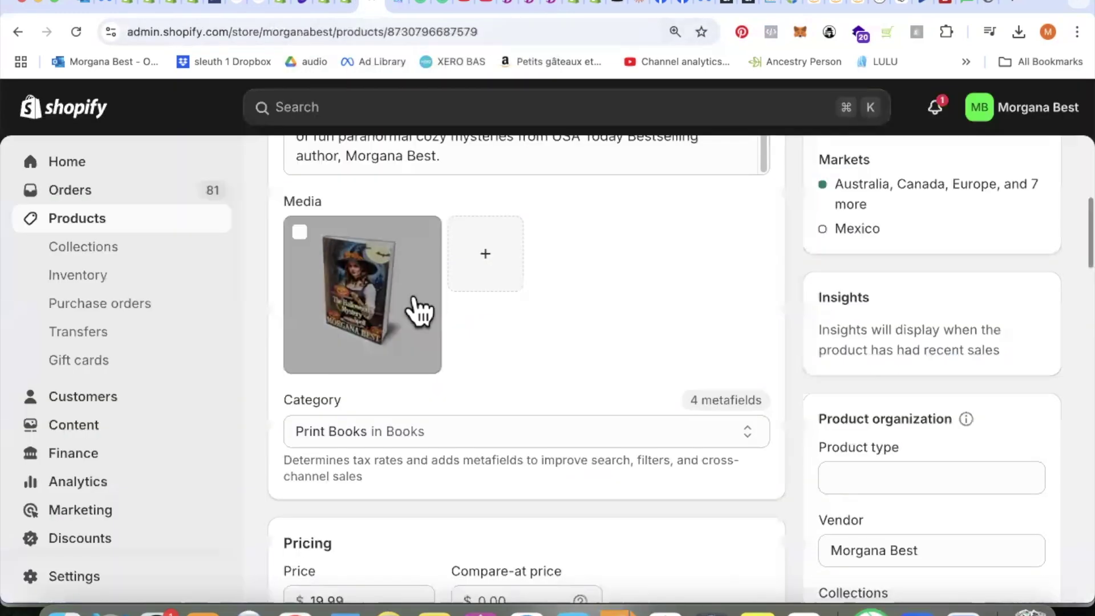
scroll(419, 311, "up", 6)
left_click(609, 269)
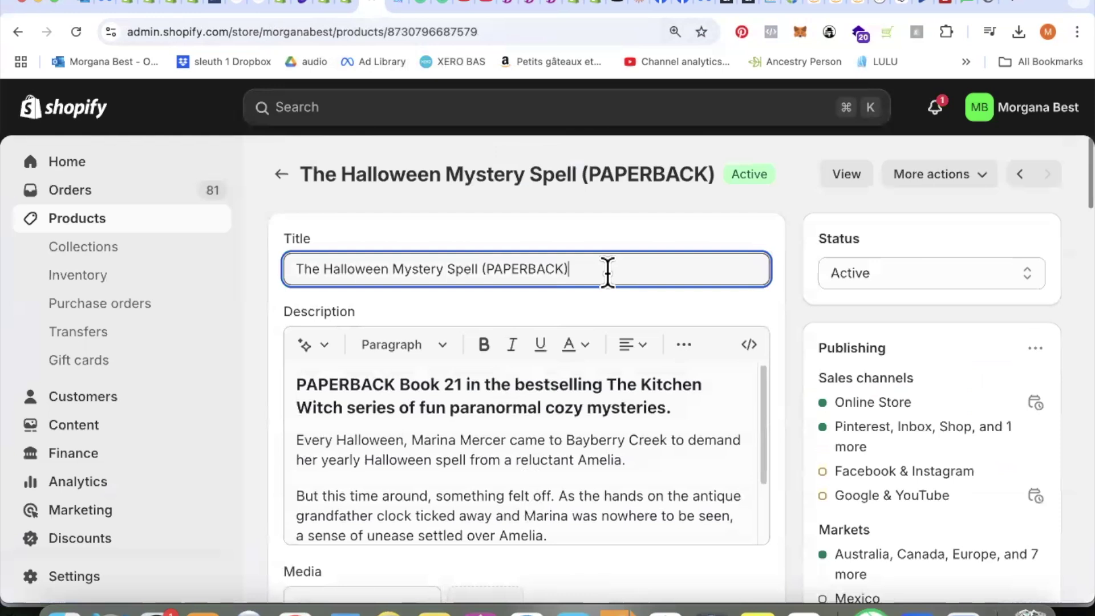
left_click_drag(608, 269, 293, 271)
right_click(334, 269)
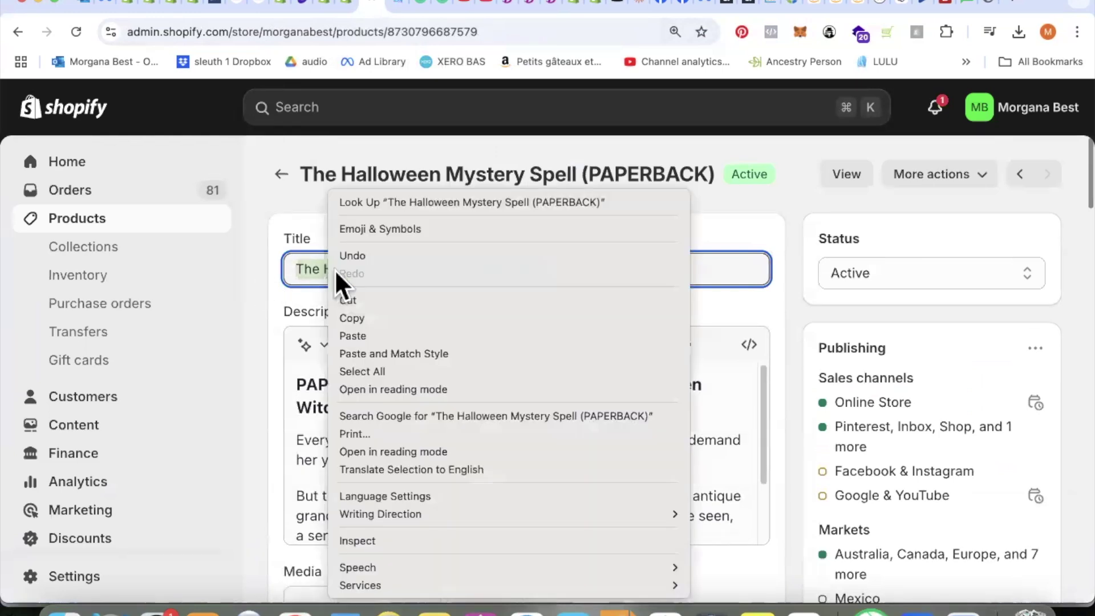
left_click(354, 317)
Step: Paste 'The Halloween Mystery Spell (PAPERBACK)' into Lulu's Project Title field
left_click(398, 7)
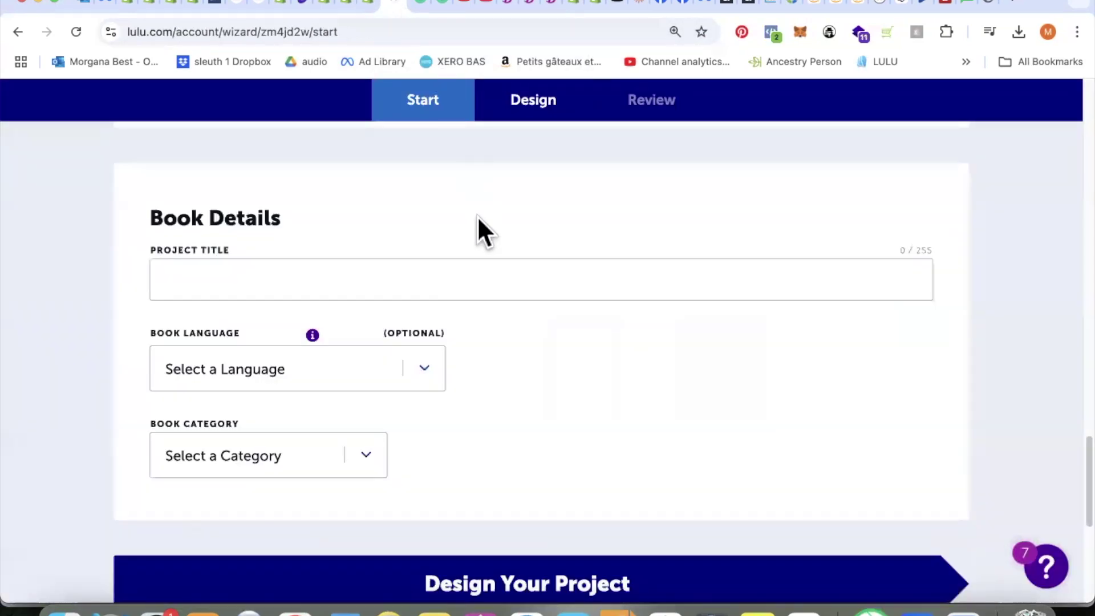
left_click(161, 268)
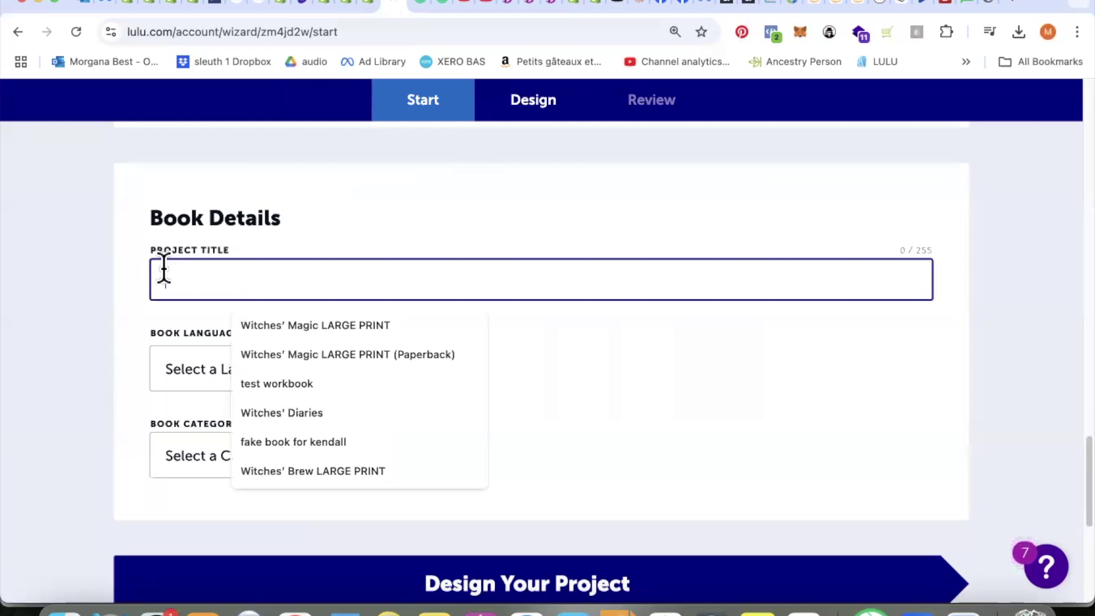
right_click(164, 268)
left_click(202, 380)
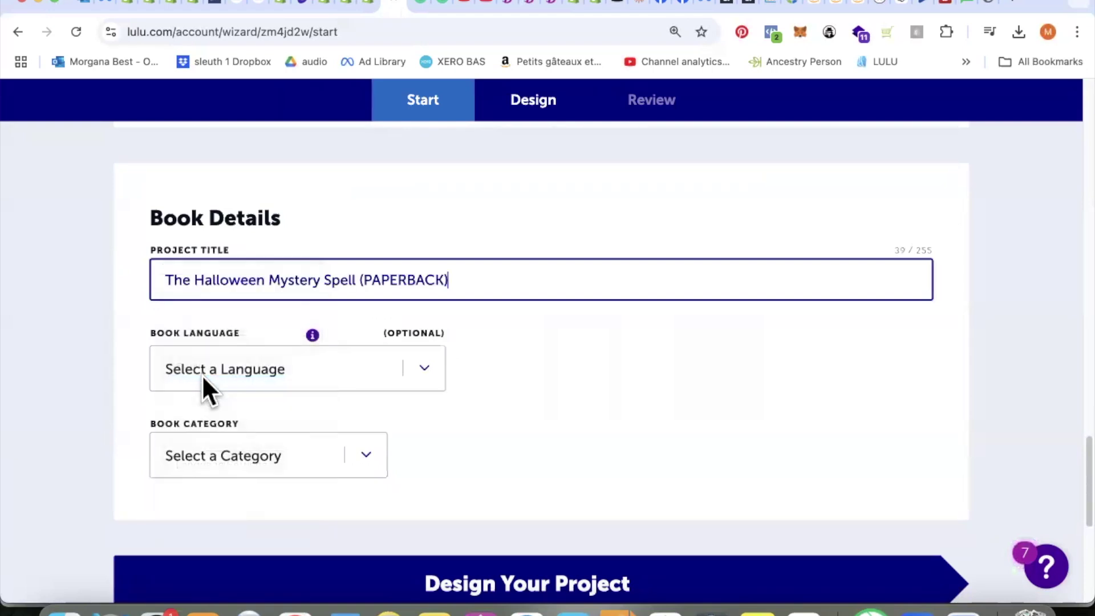
Step: Set Book Language to English and Book Category to Fiction, then proceed to Design
scroll(563, 326, "down", 2)
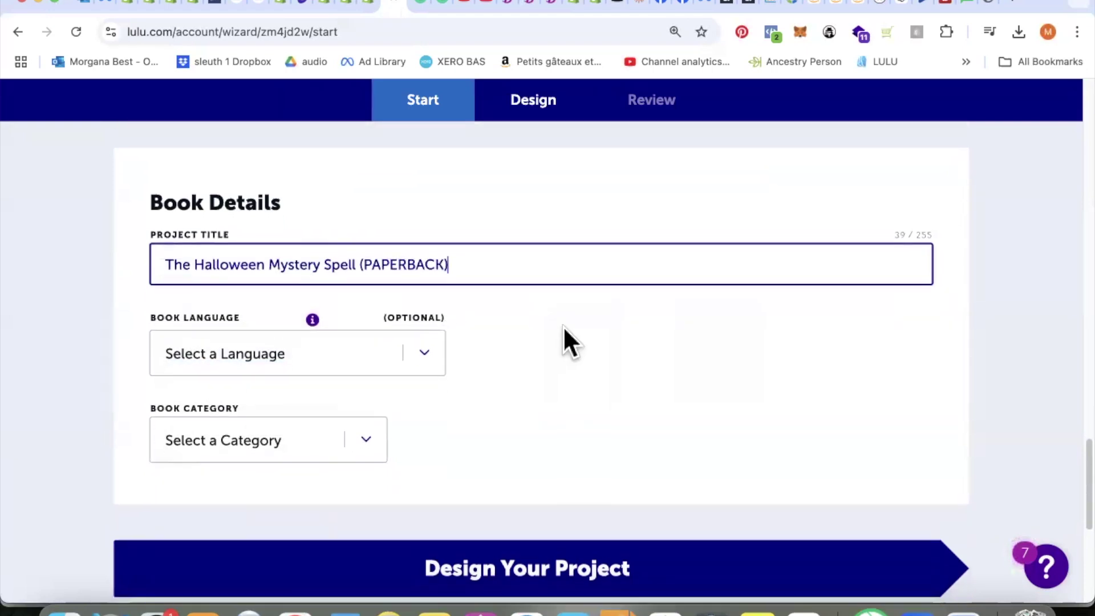
left_click(298, 251)
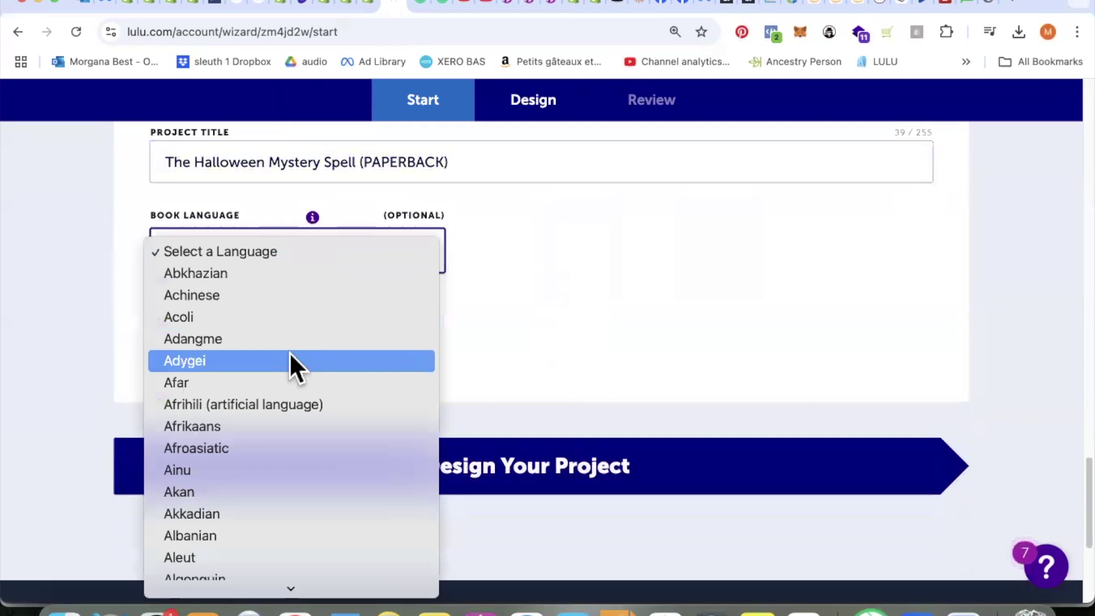
scroll(291, 359, "down", 10)
scroll(296, 358, "down", 15)
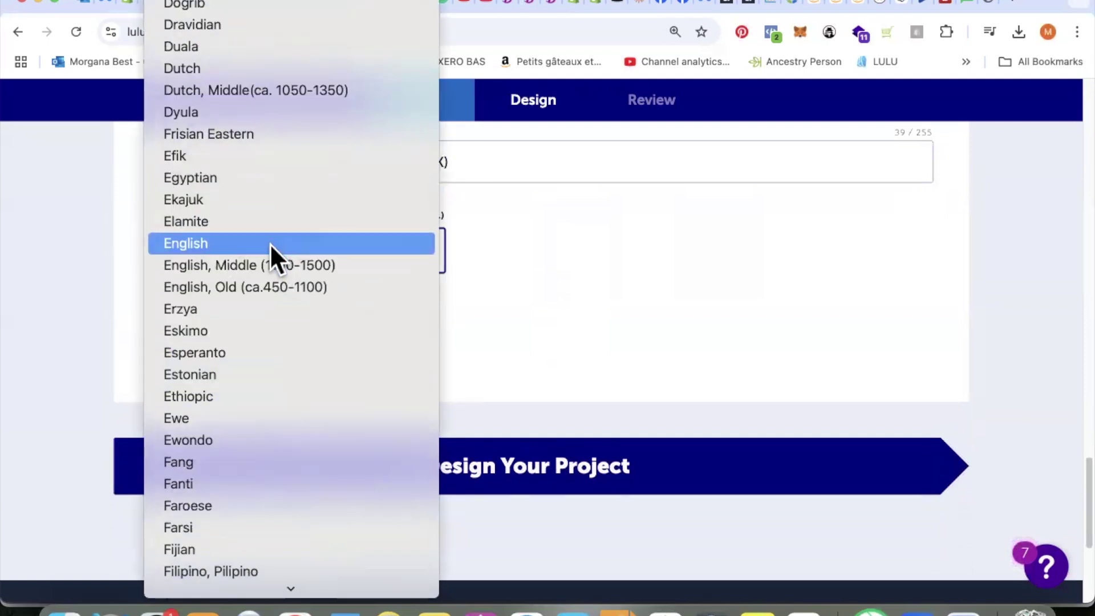
left_click(268, 239)
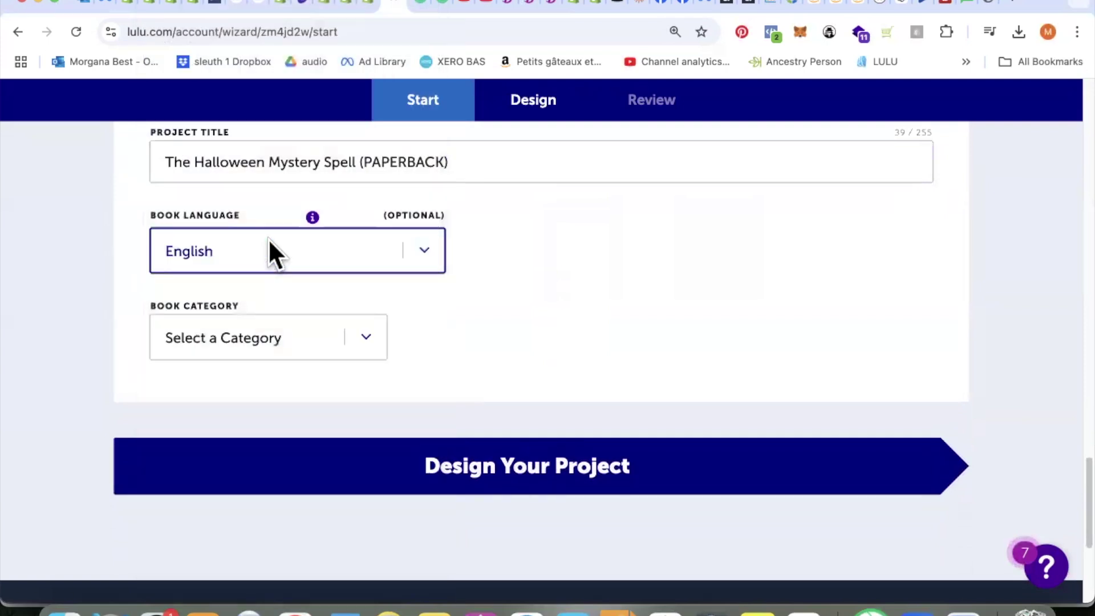
left_click(321, 331)
scroll(312, 354, "down", 9)
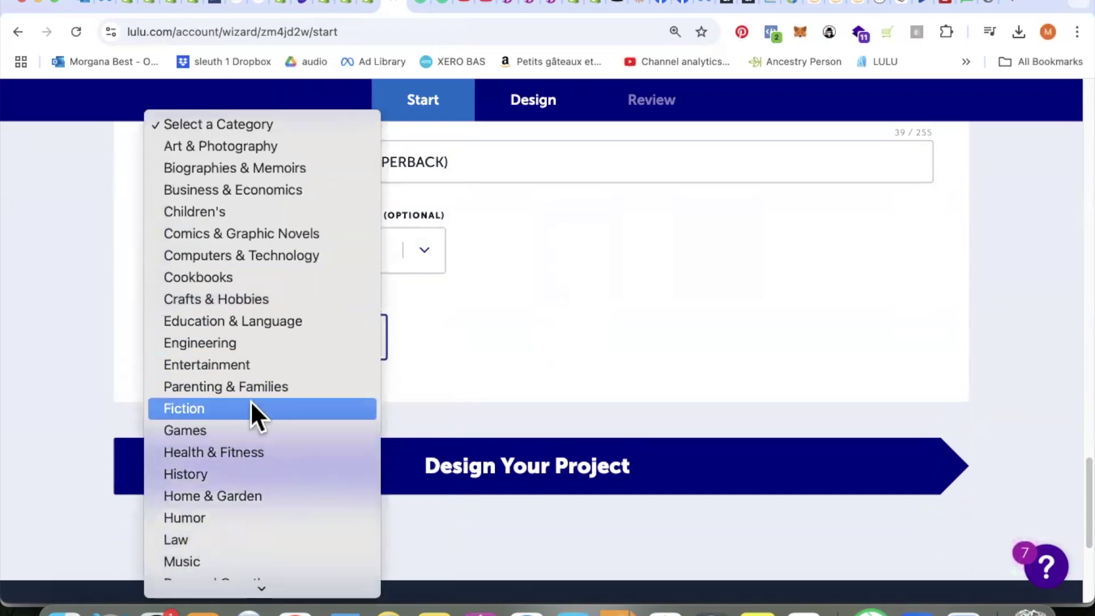
left_click(245, 407)
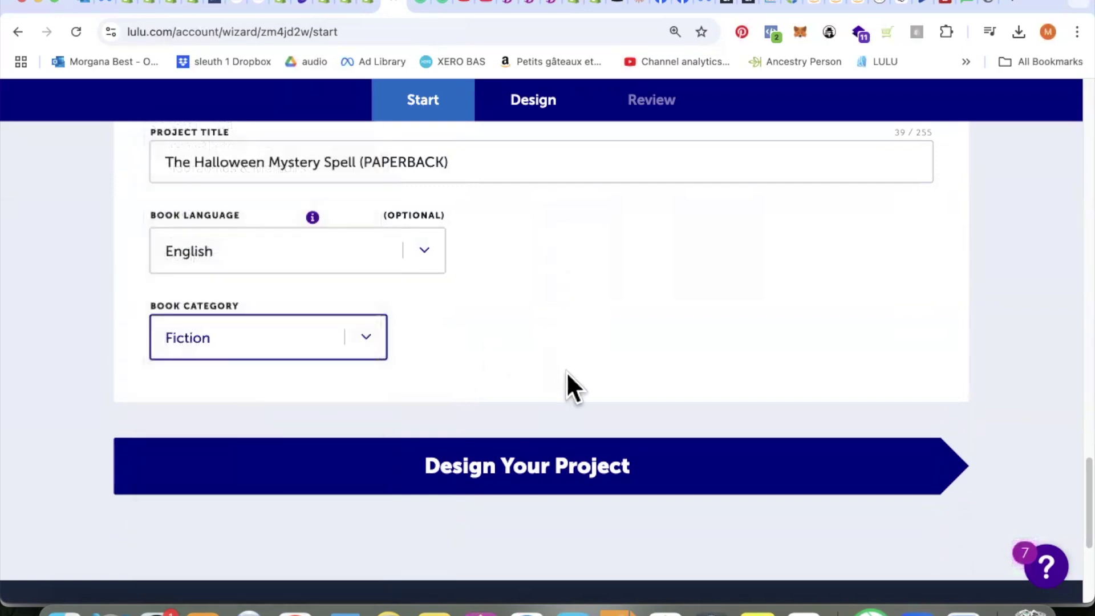
left_click(615, 471)
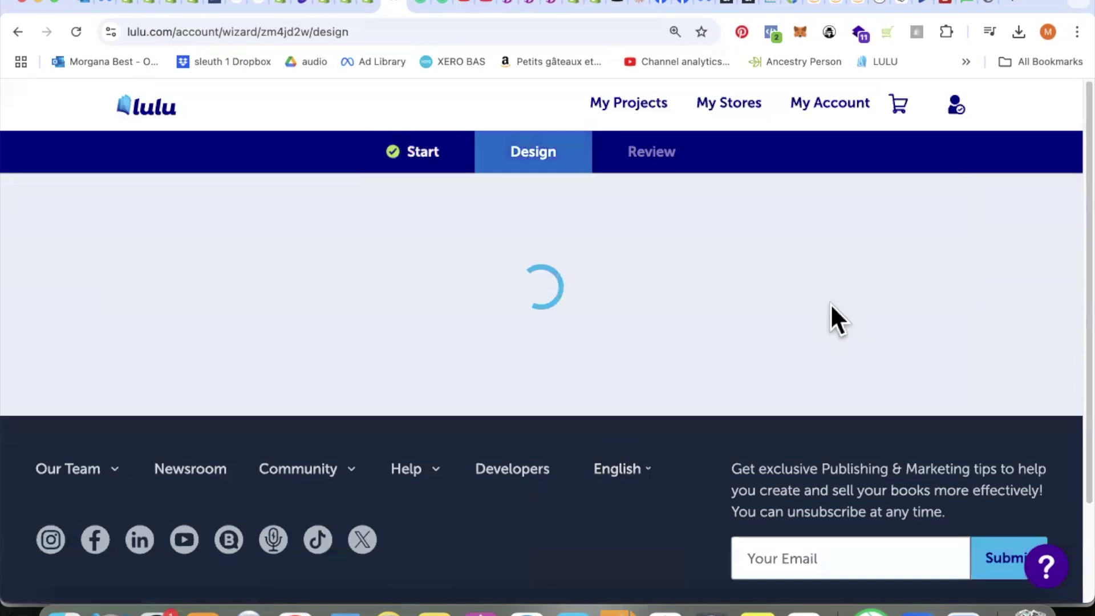
Step: Upload The-Halloween-Mystery-Spell-Print.pdf from the Print folder as the interior file
scroll(830, 306, "down", 1)
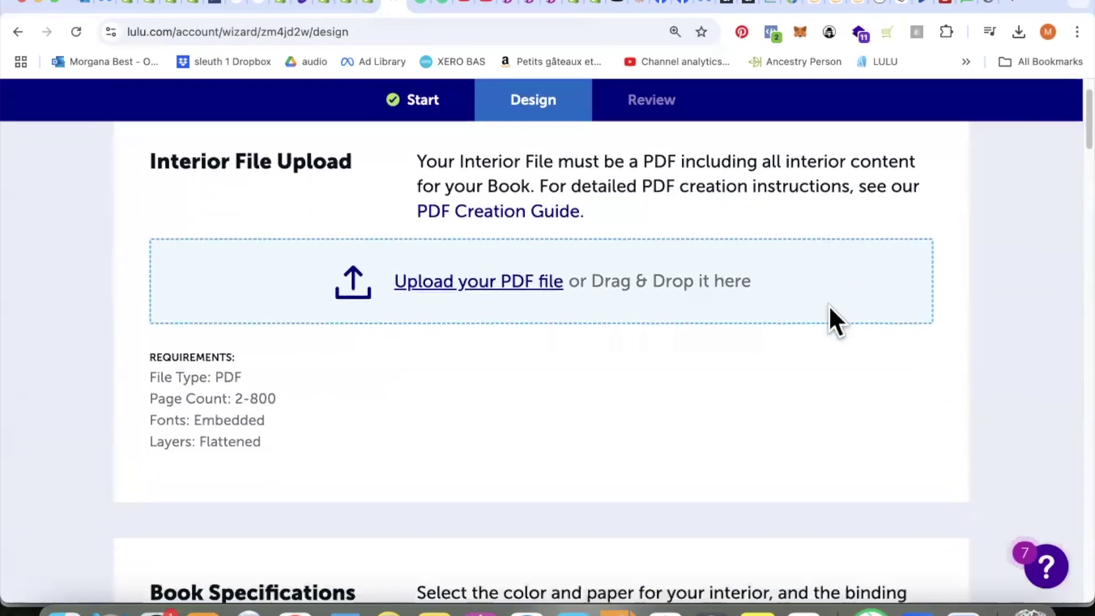
scroll(829, 306, "down", 1)
scroll(636, 371, "up", 2)
scroll(636, 371, "up", 1)
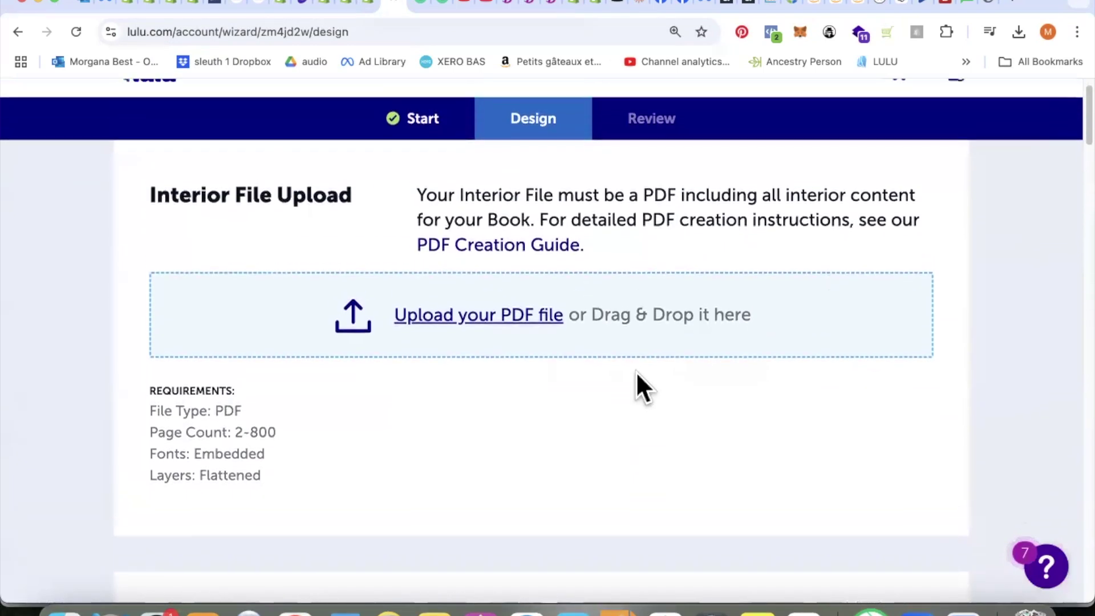
left_click(469, 334)
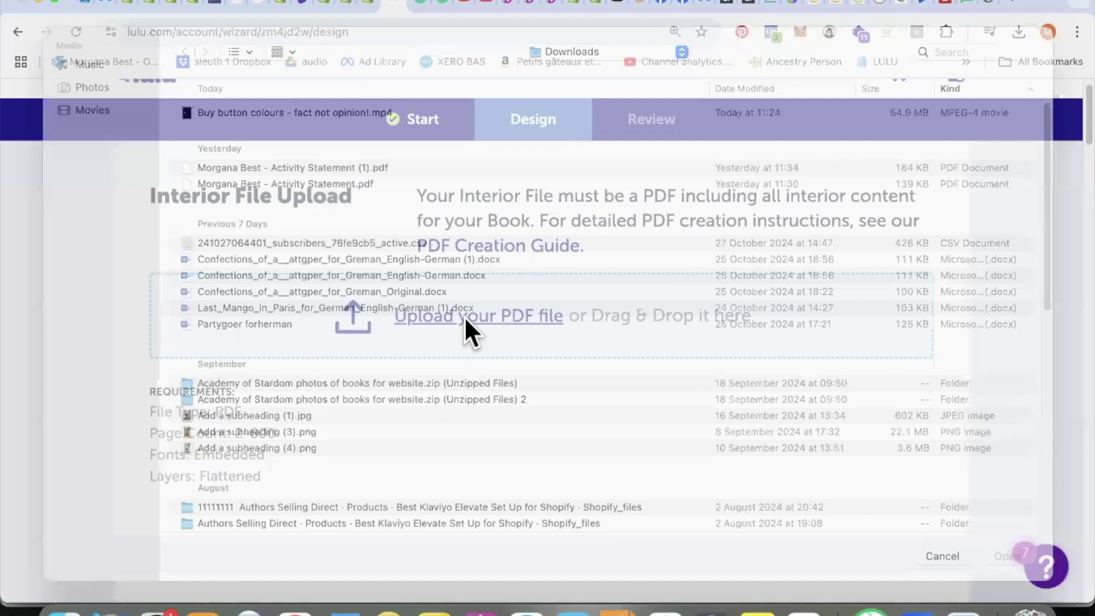
scroll(274, 214, "down", 3)
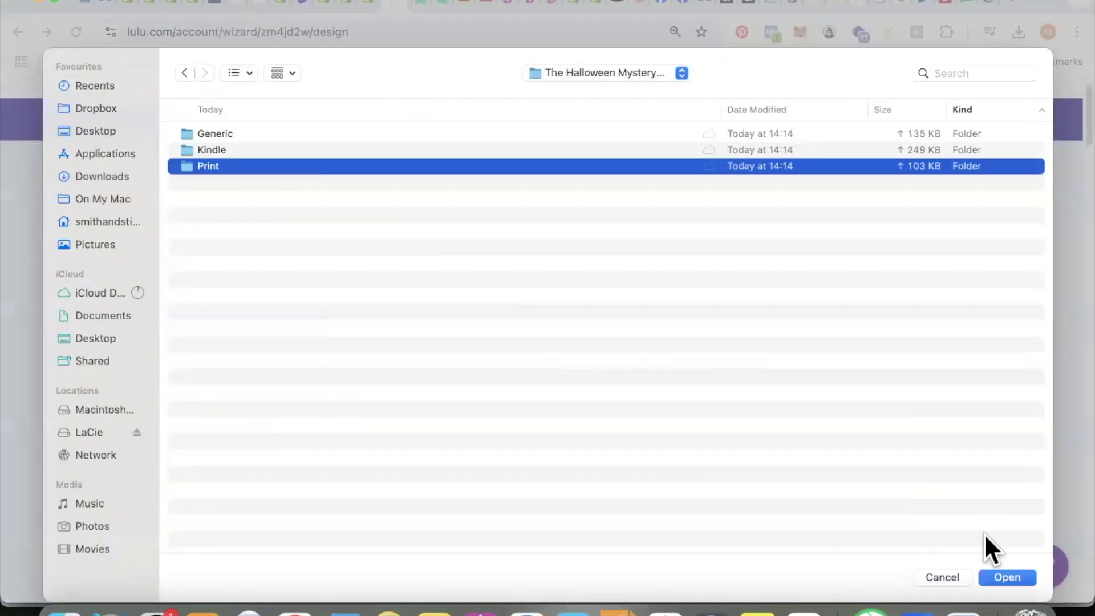
left_click(1008, 577)
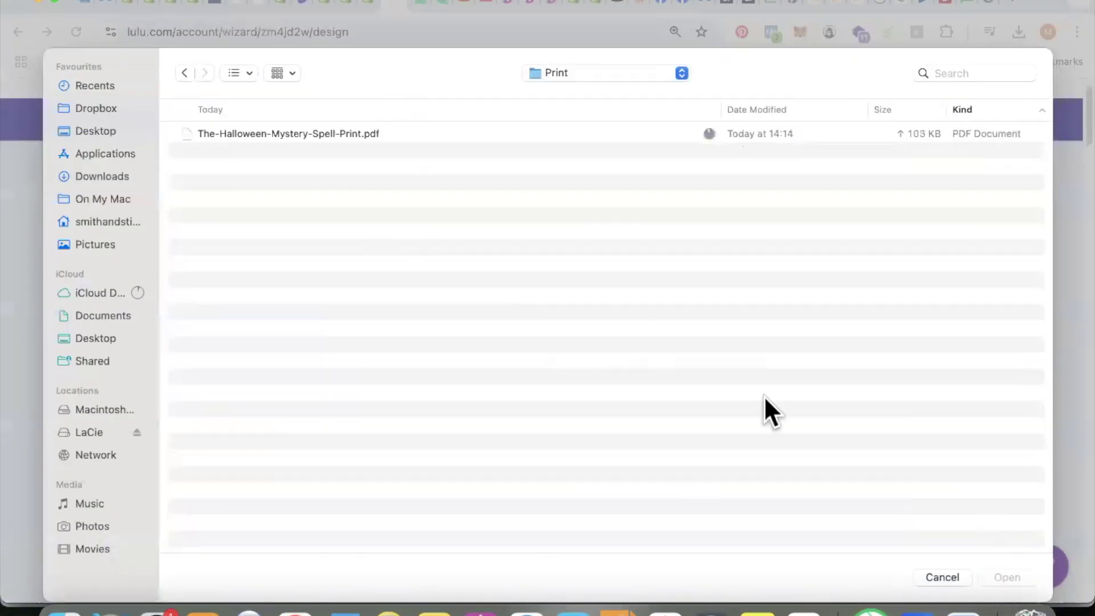
left_click(291, 132)
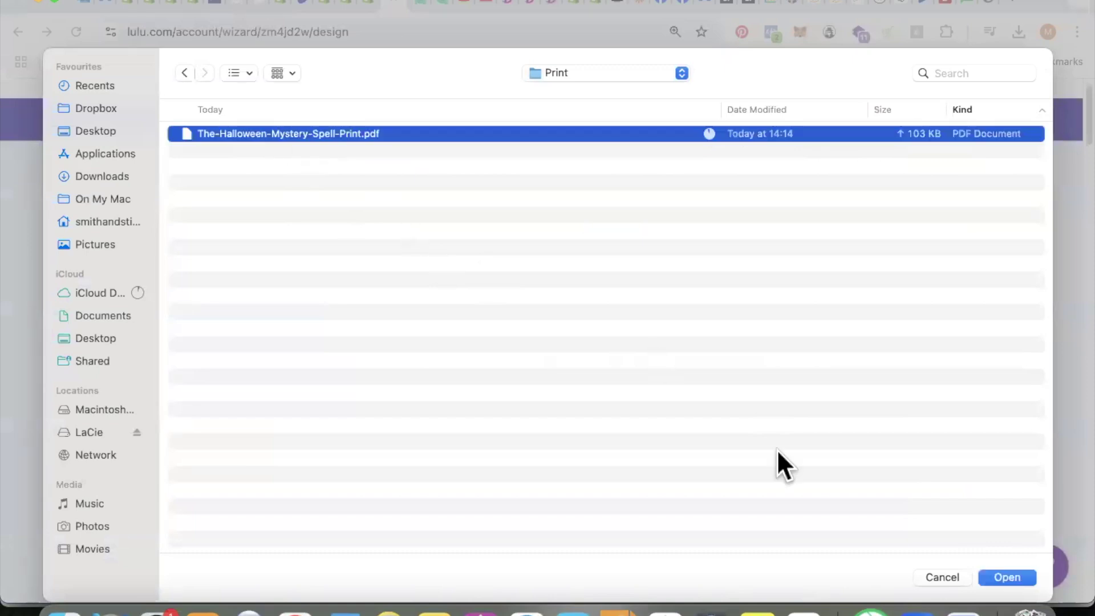
left_click(1007, 572)
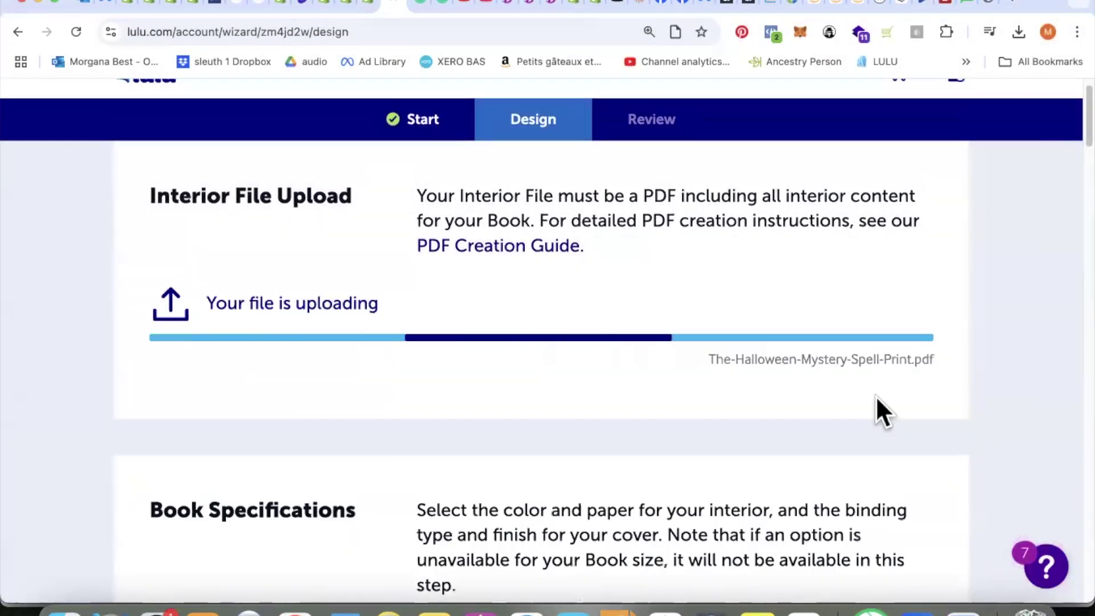
Step: Select Standard Black & White interior ink and 60# Cream uncoated paper
scroll(714, 411, "down", 5)
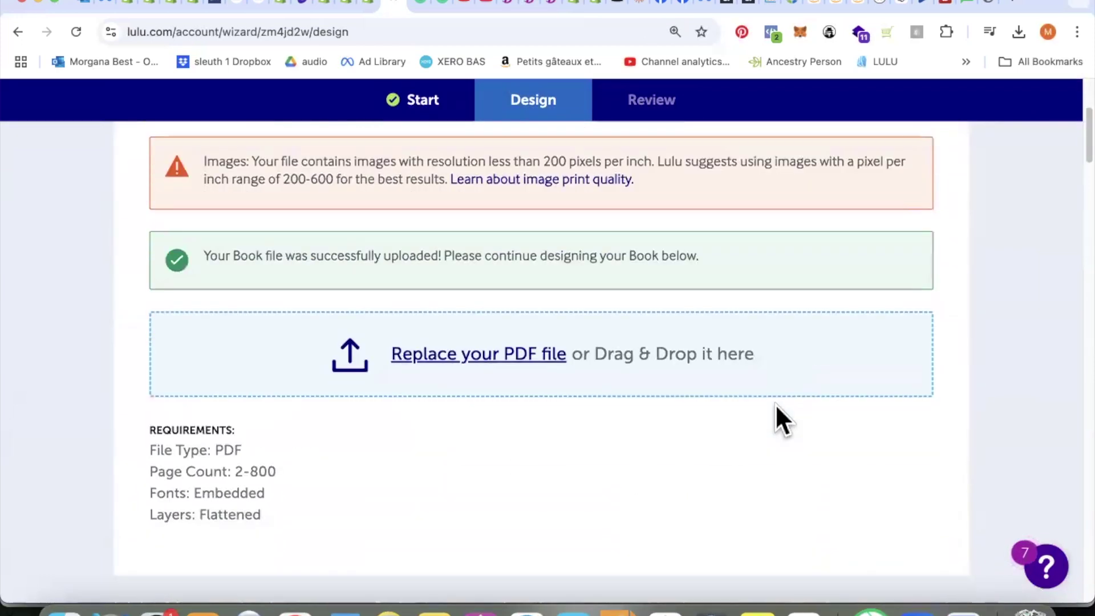
scroll(775, 404, "down", 10)
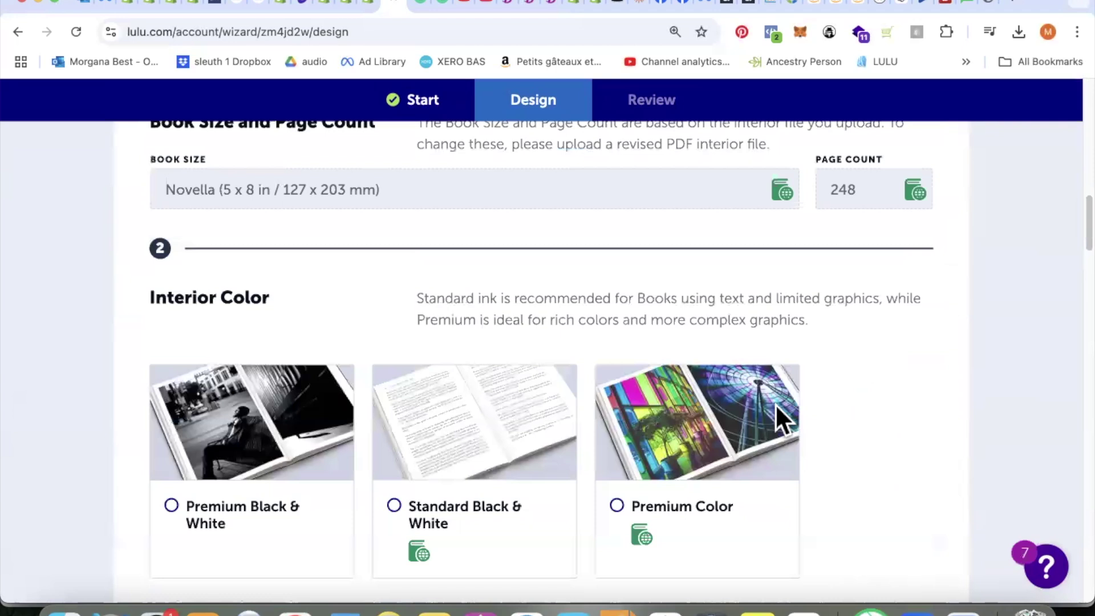
scroll(776, 409, "down", 2)
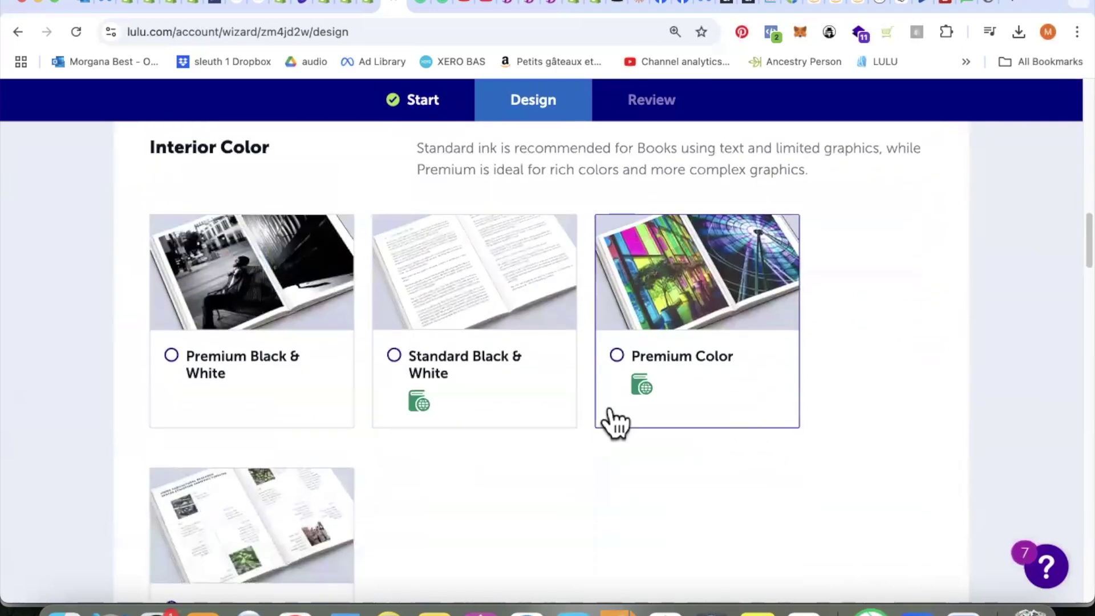
left_click(492, 294)
scroll(569, 408, "down", 1)
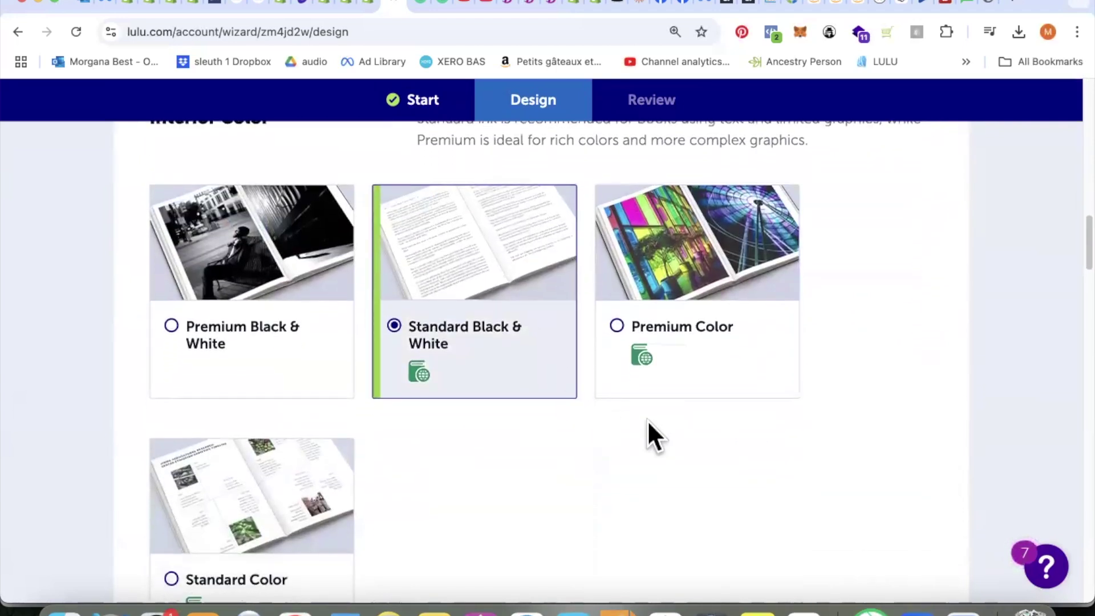
scroll(649, 421, "down", 8)
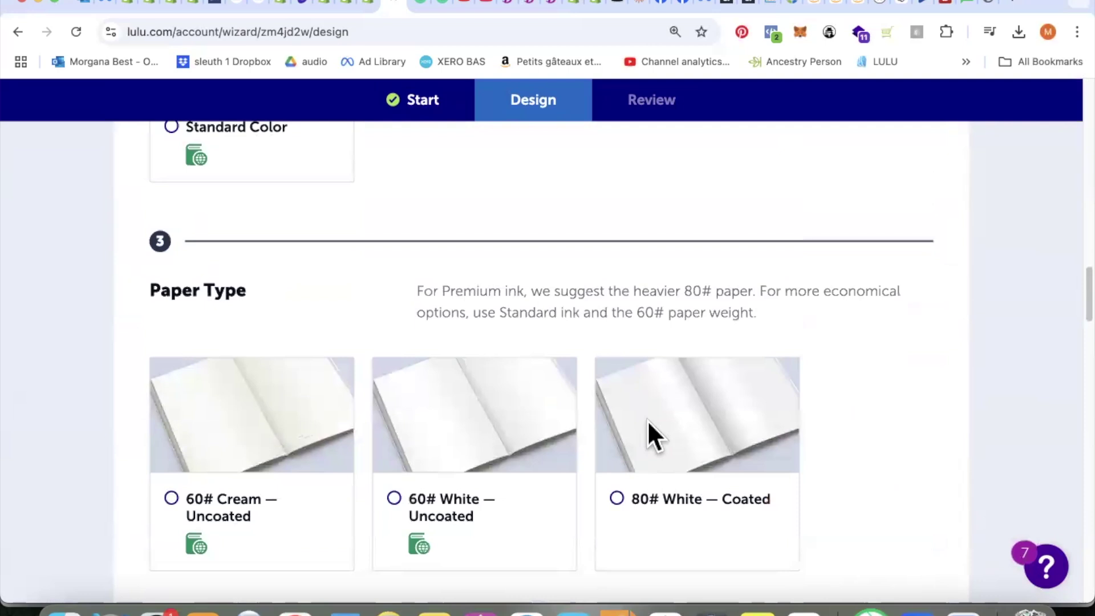
scroll(648, 420, "down", 3)
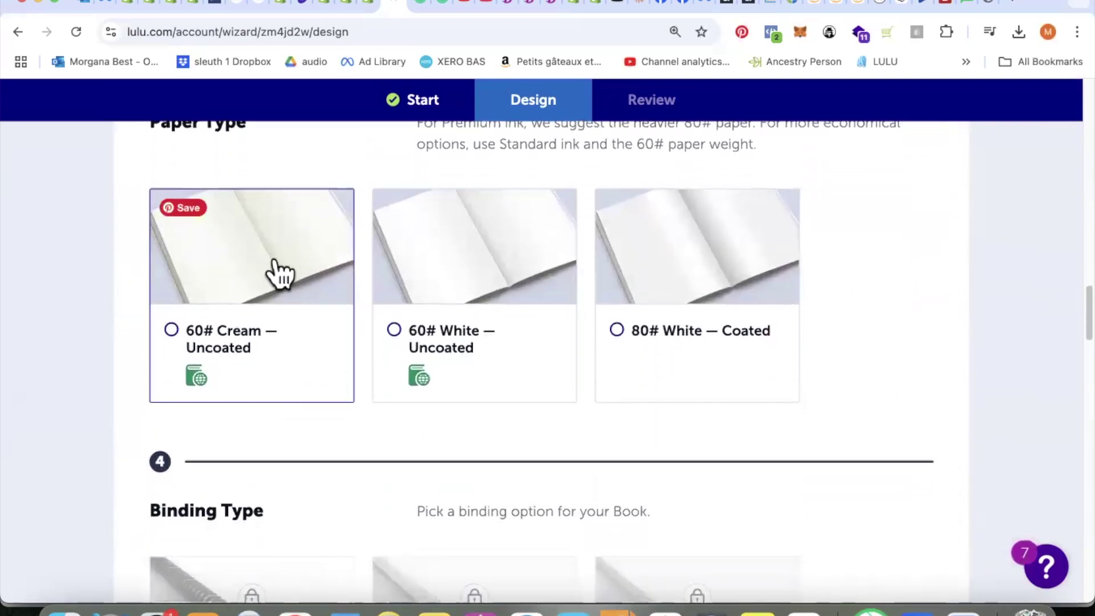
left_click(280, 274)
Step: Choose Paperback Perfect Bound binding with a Matte cover finish
scroll(737, 435, "down", 5)
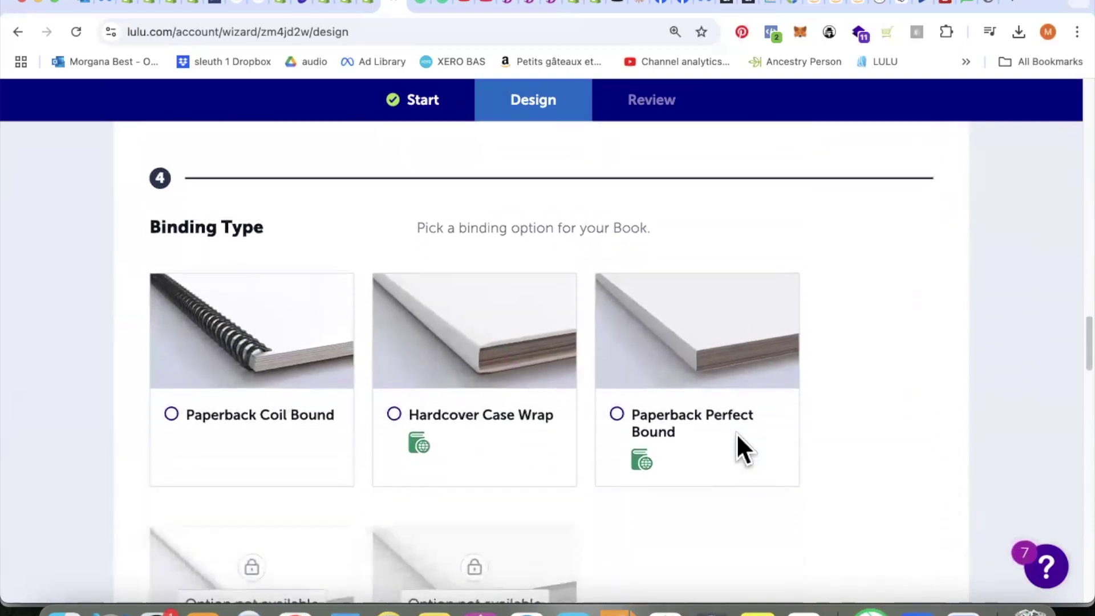
scroll(713, 371, "down", 1)
left_click(678, 308)
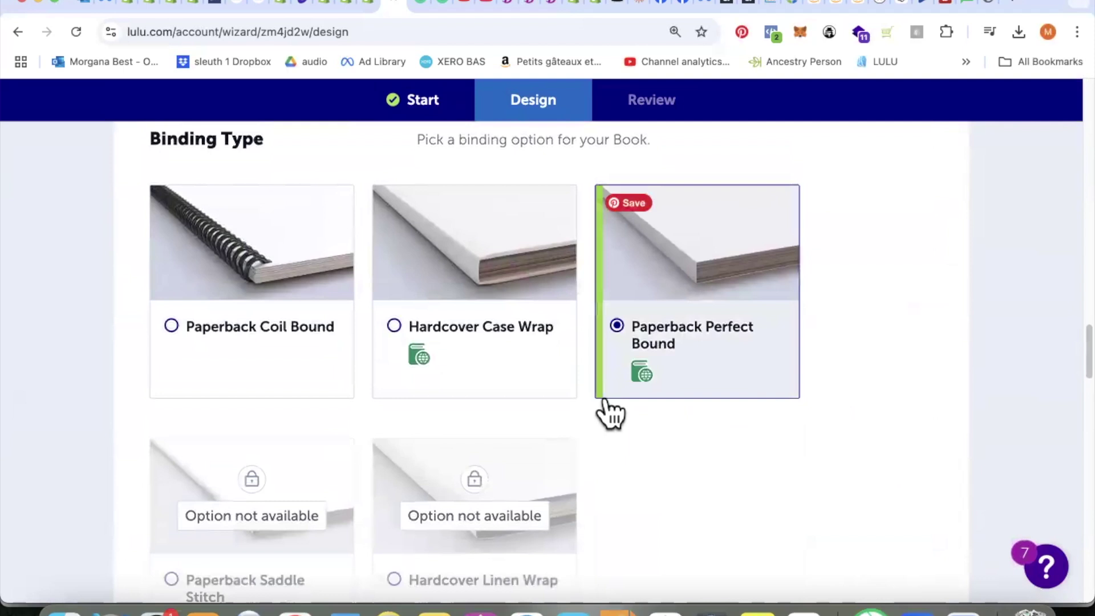
scroll(609, 412, "down", 7)
scroll(608, 411, "down", 1)
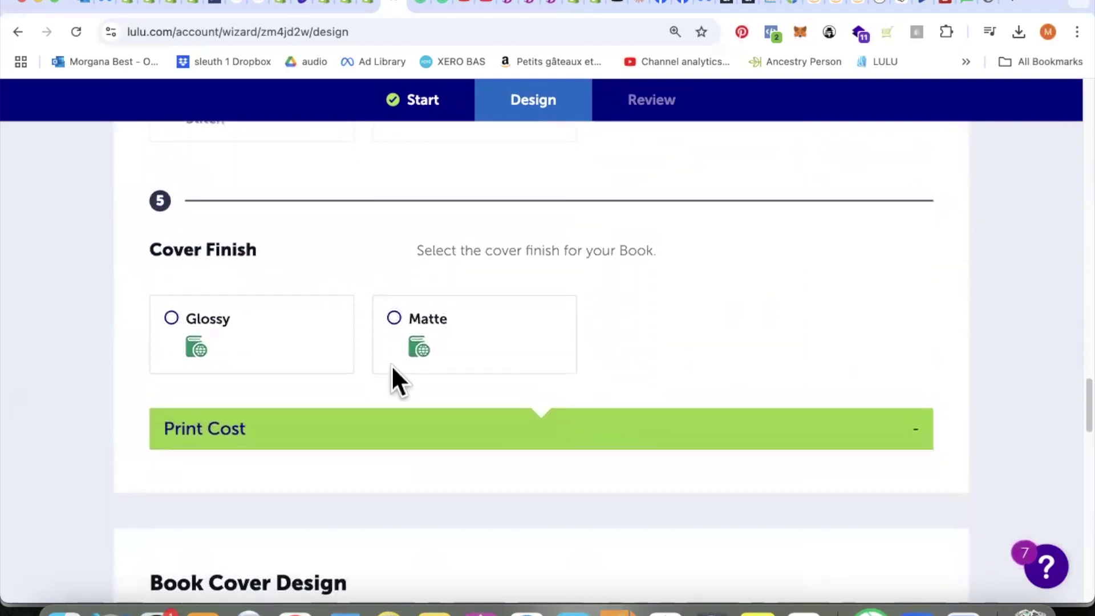
left_click(442, 354)
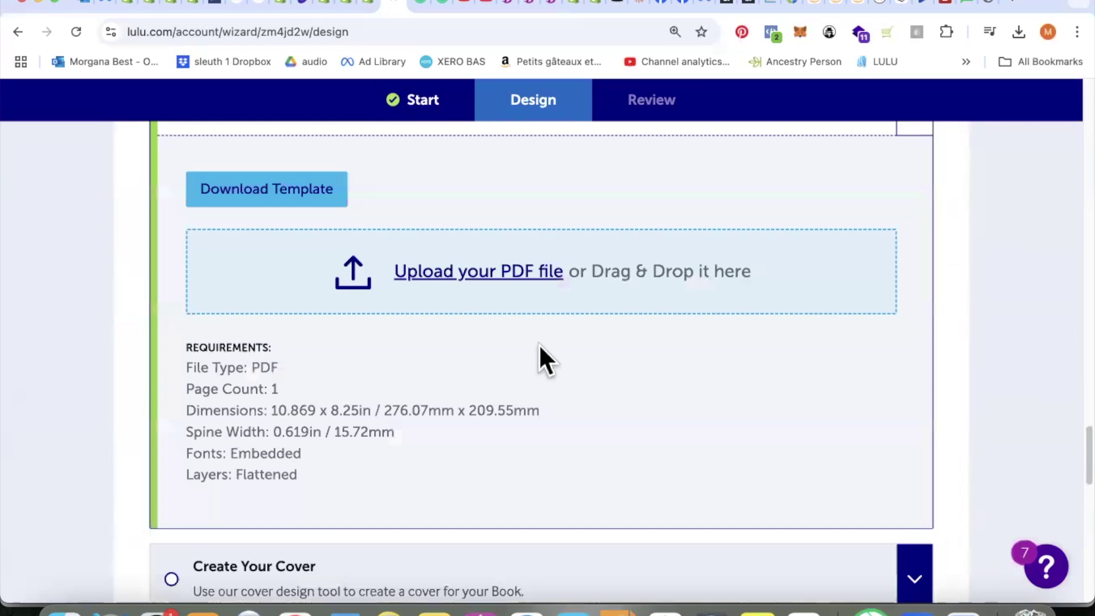
Step: Upload the cover PDF from the Print folder under Book Cover Design
left_click(502, 273)
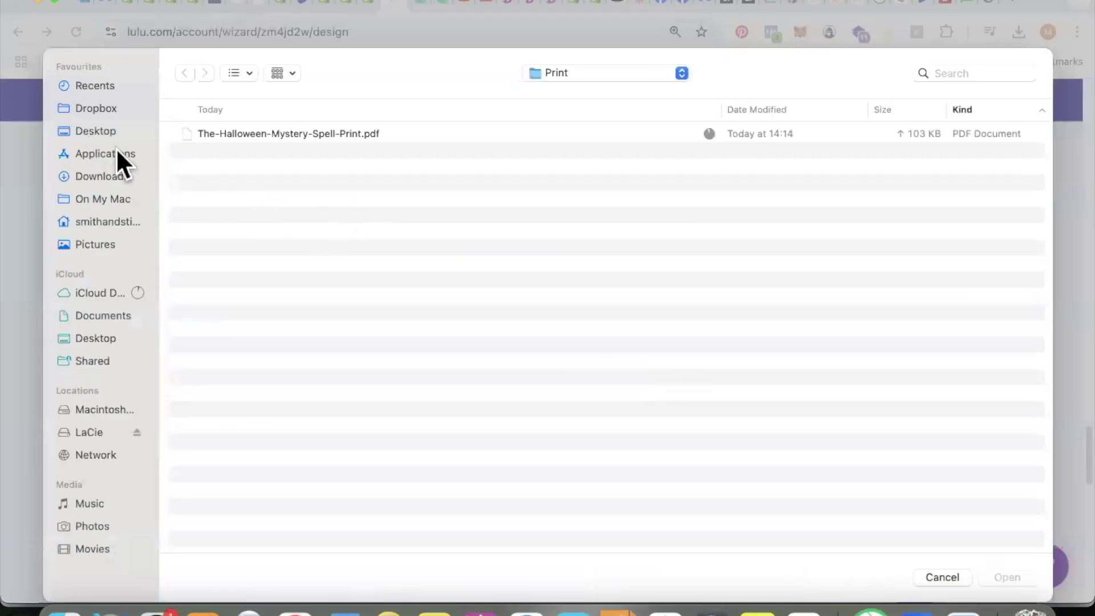
left_click(114, 175)
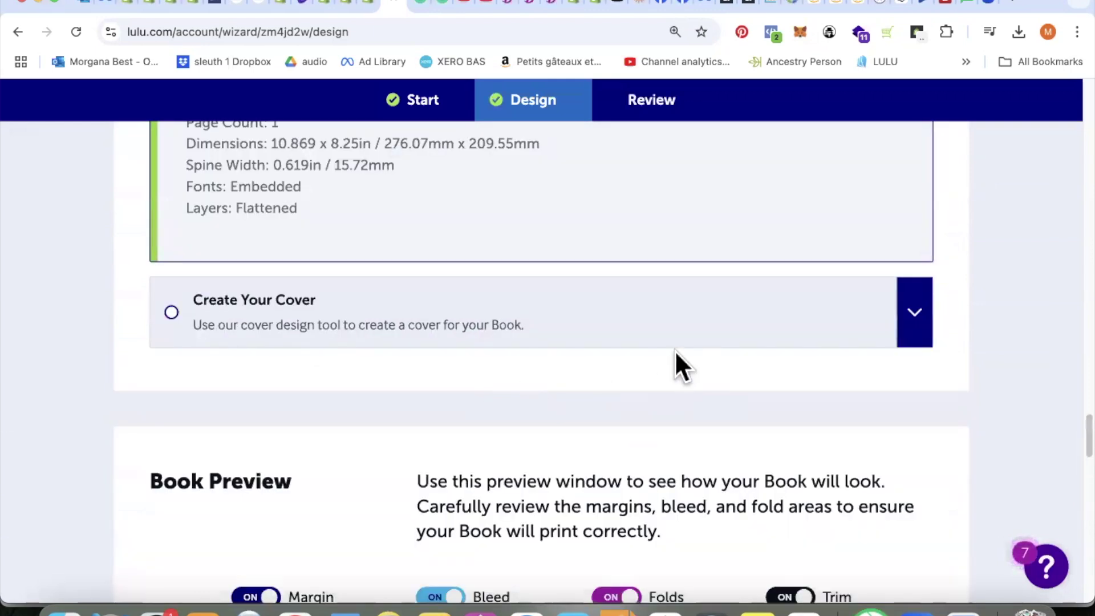
Step: Zoom the page to 90% and hide the margin, bleed and trim overlays on the cover preview
scroll(675, 352, "down", 4)
scroll(675, 350, "down", 5)
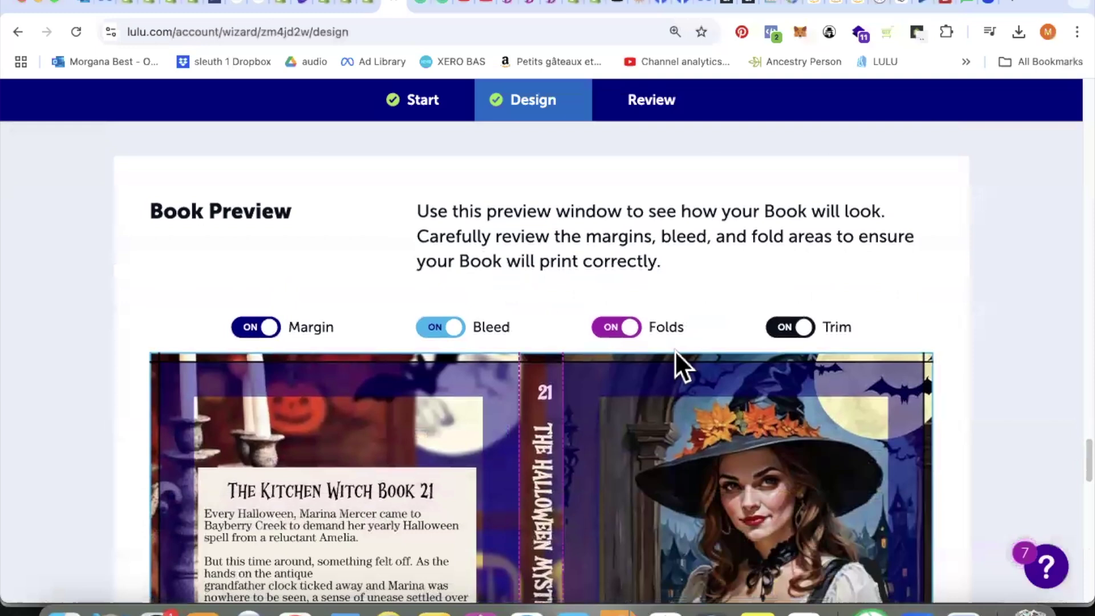
scroll(675, 350, "down", 5)
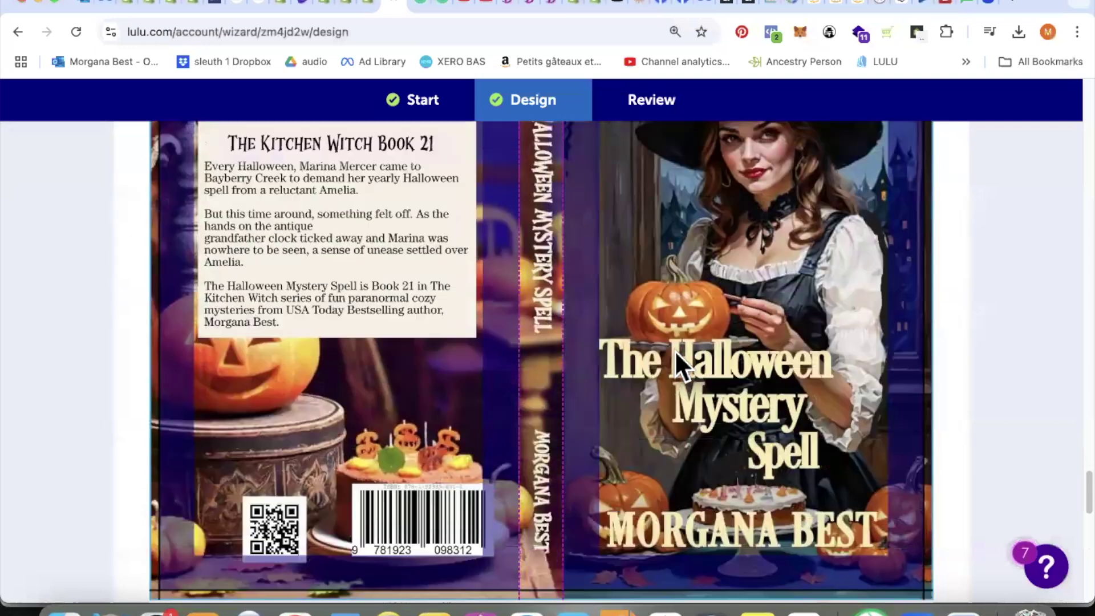
scroll(675, 350, "down", 3)
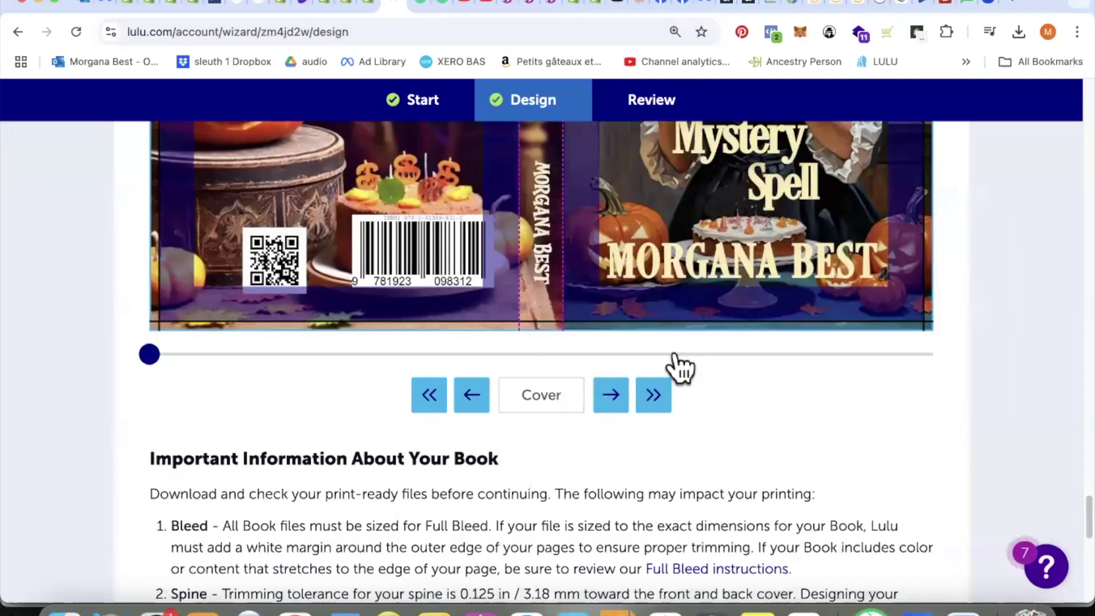
scroll(676, 356, "up", 1)
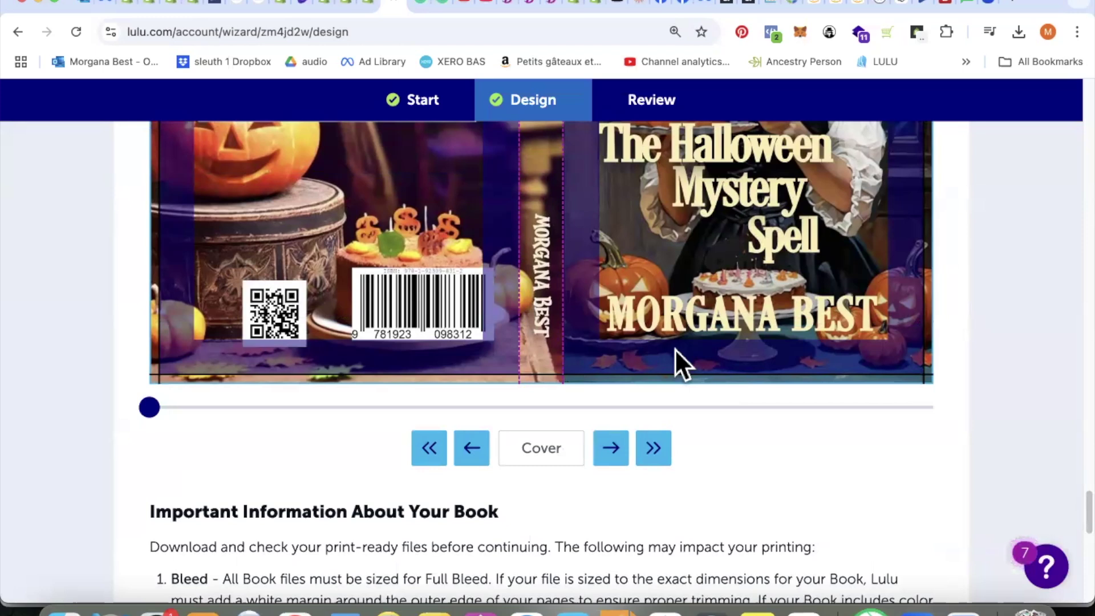
key("super+minus")
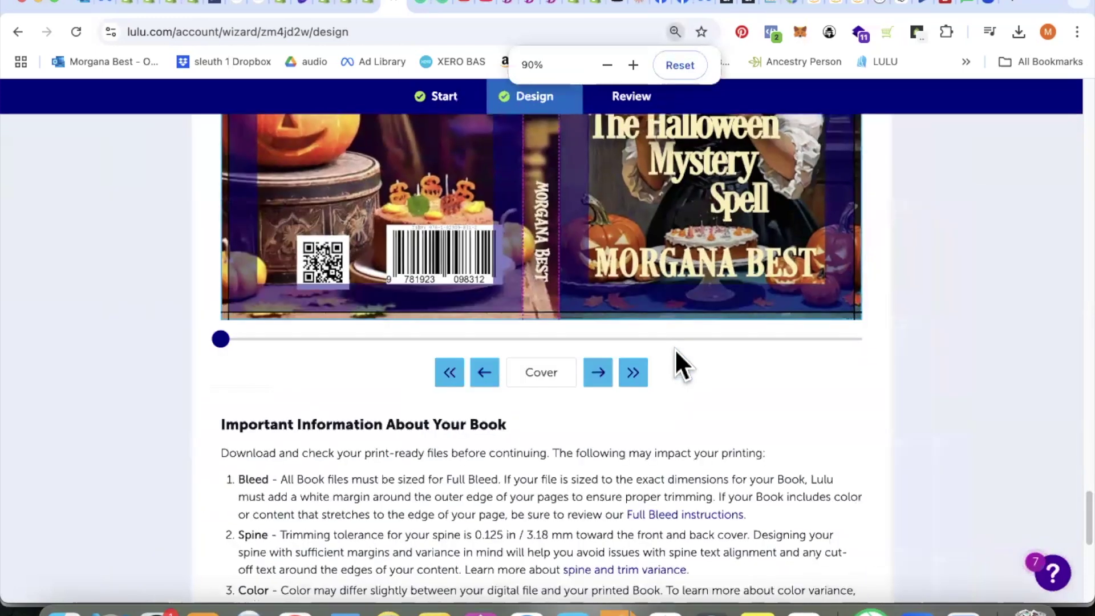
scroll(671, 351, "up", 3)
scroll(666, 351, "up", 6)
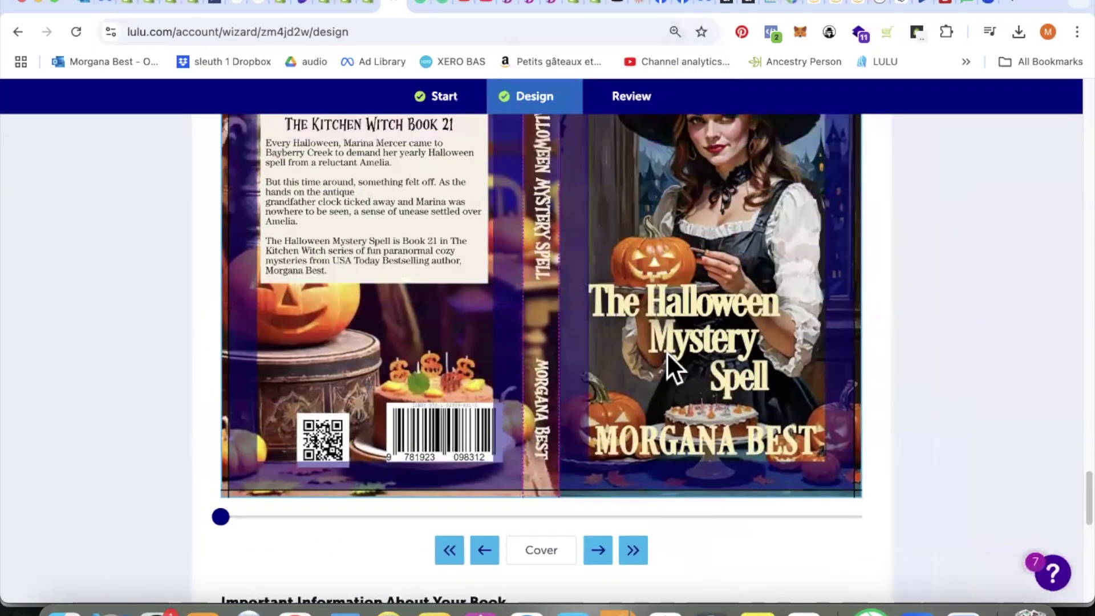
left_click(308, 250)
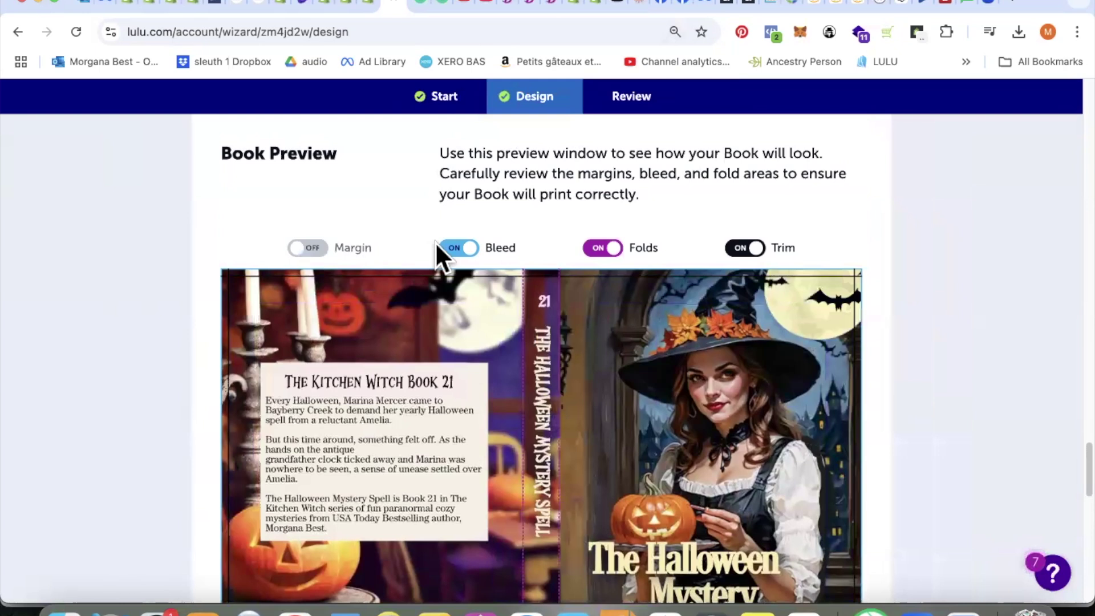
left_click(456, 250)
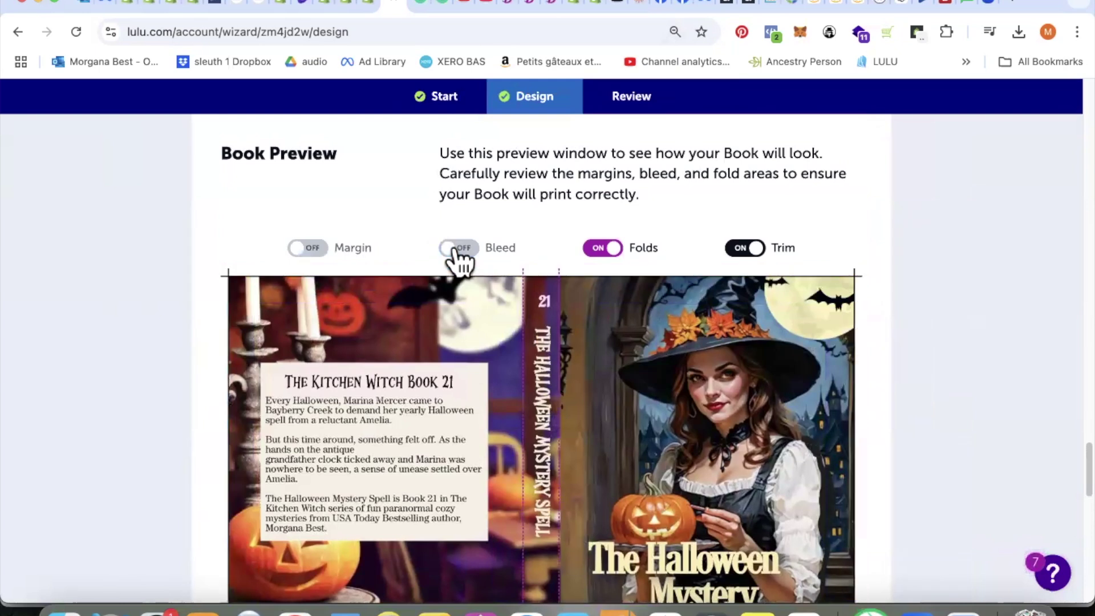
left_click(737, 249)
Step: Take a region screenshot of the cover preview
scroll(940, 334, "down", 2)
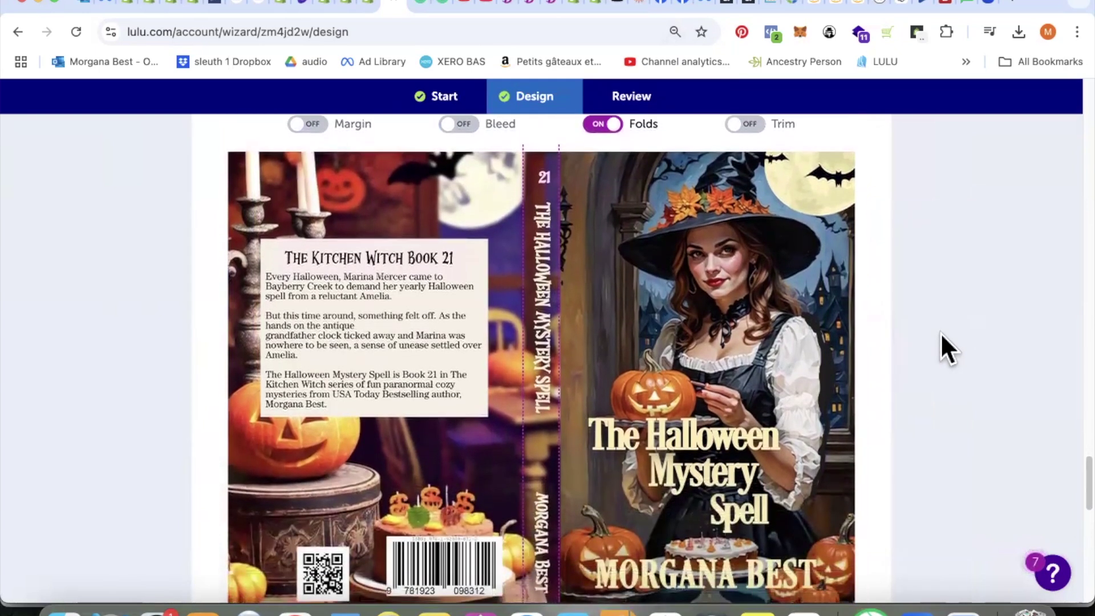
scroll(941, 333, "down", 1)
scroll(940, 333, "up", 1)
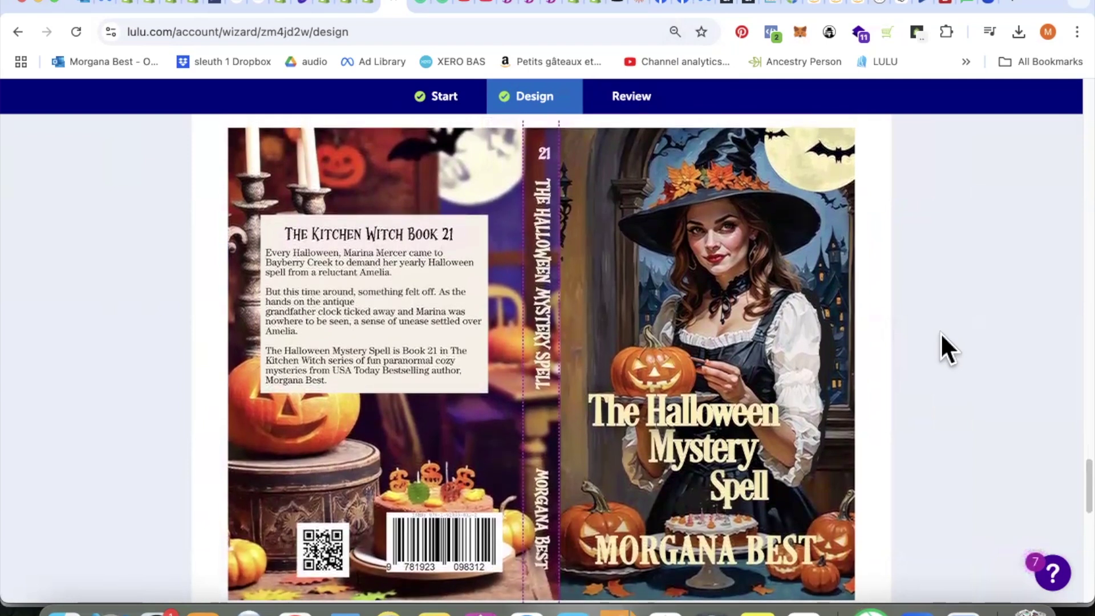
key("super+shift+4")
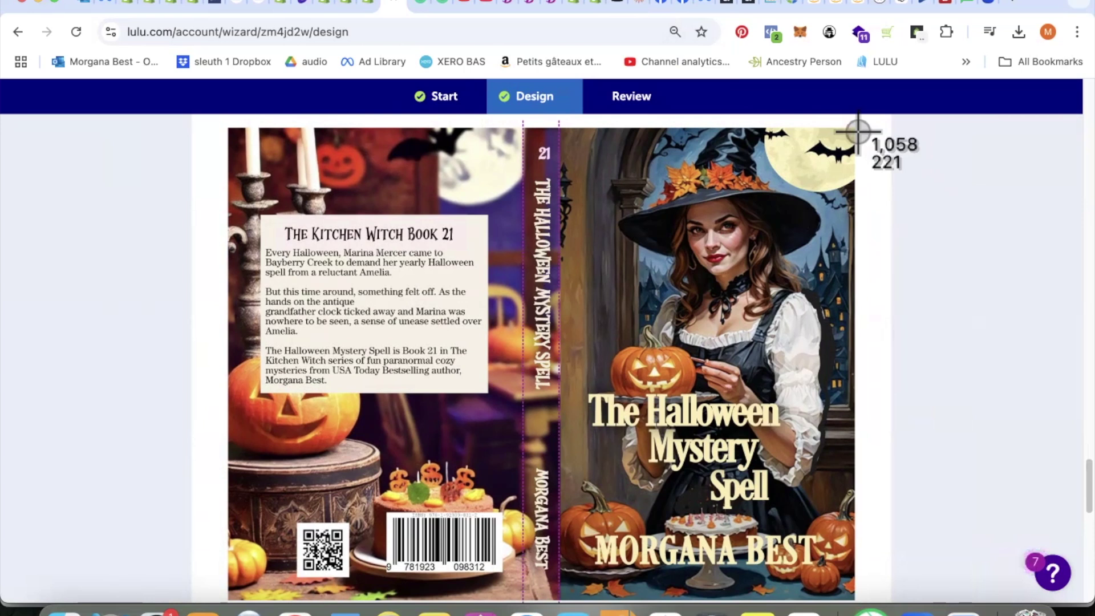
left_click_drag(855, 128, 205, 613)
Step: Advance the preview to the interior title page and scroll down to Review Book
scroll(906, 397, "down", 2)
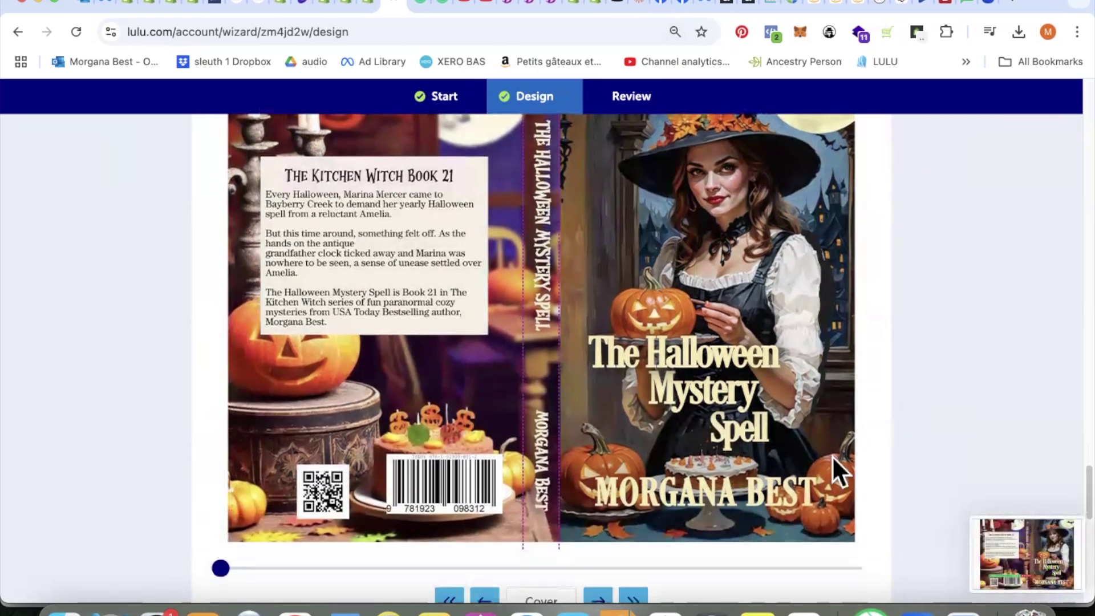
scroll(837, 527, "down", 2)
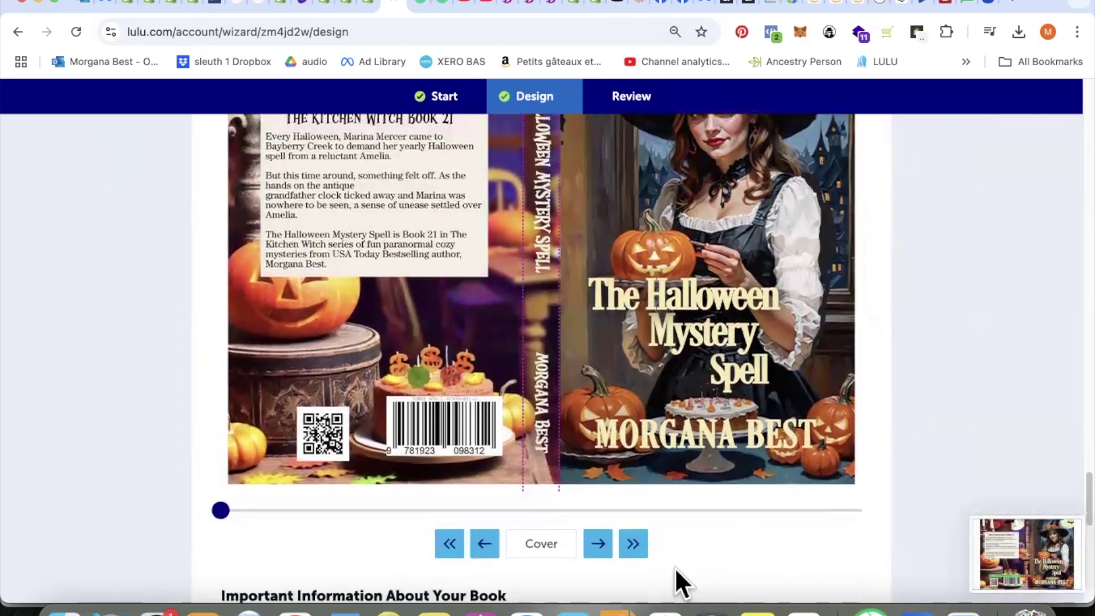
left_click(597, 543)
scroll(816, 415, "up", 5)
scroll(871, 419, "down", 1)
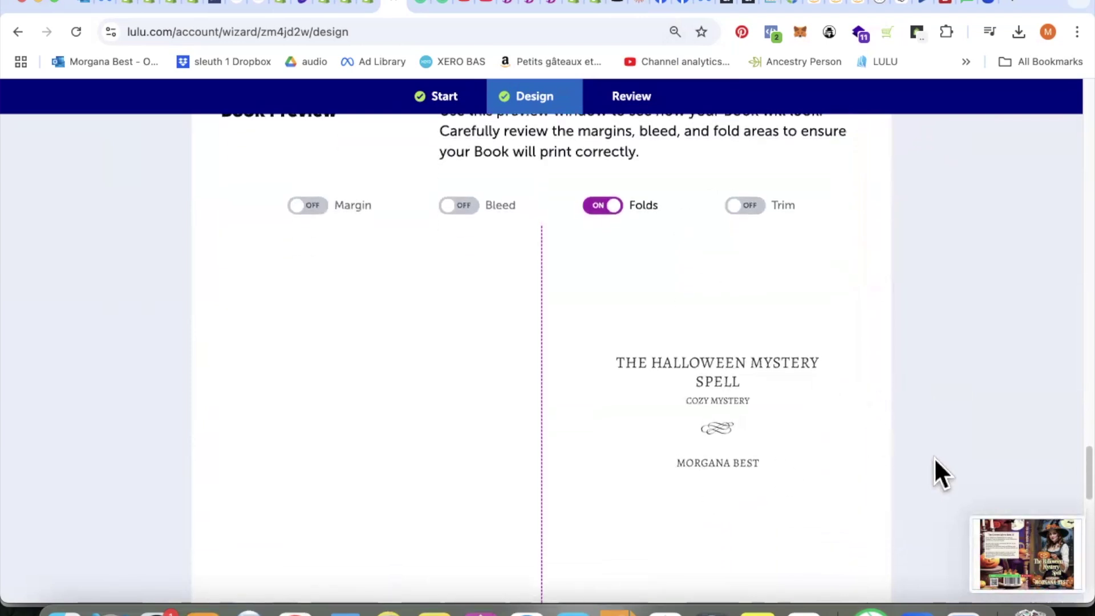
scroll(934, 457, "down", 10)
scroll(940, 434, "down", 2)
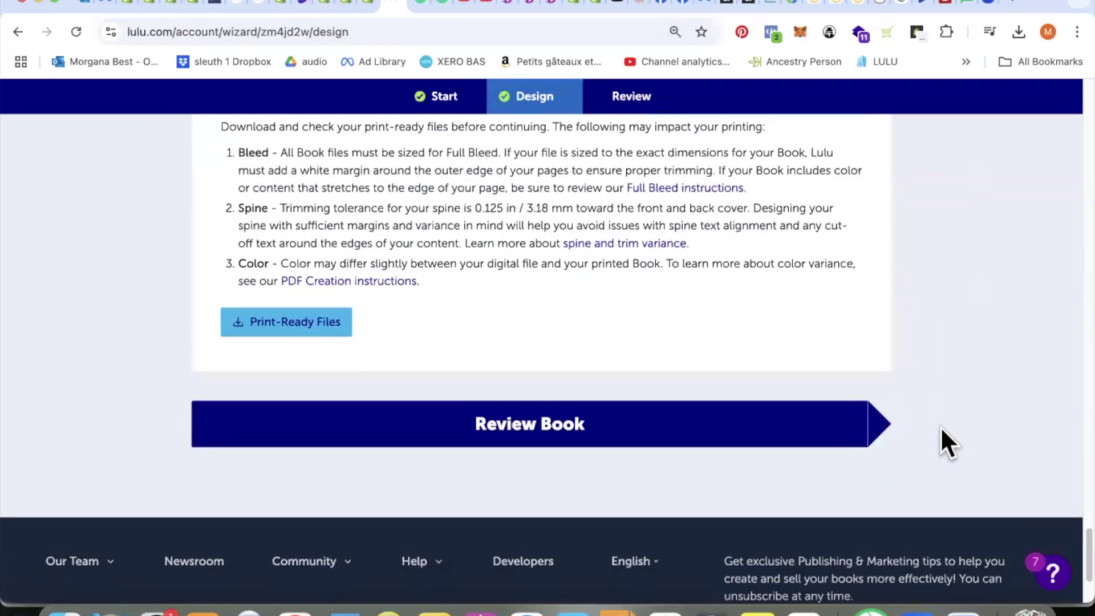
scroll(941, 428, "down", 1)
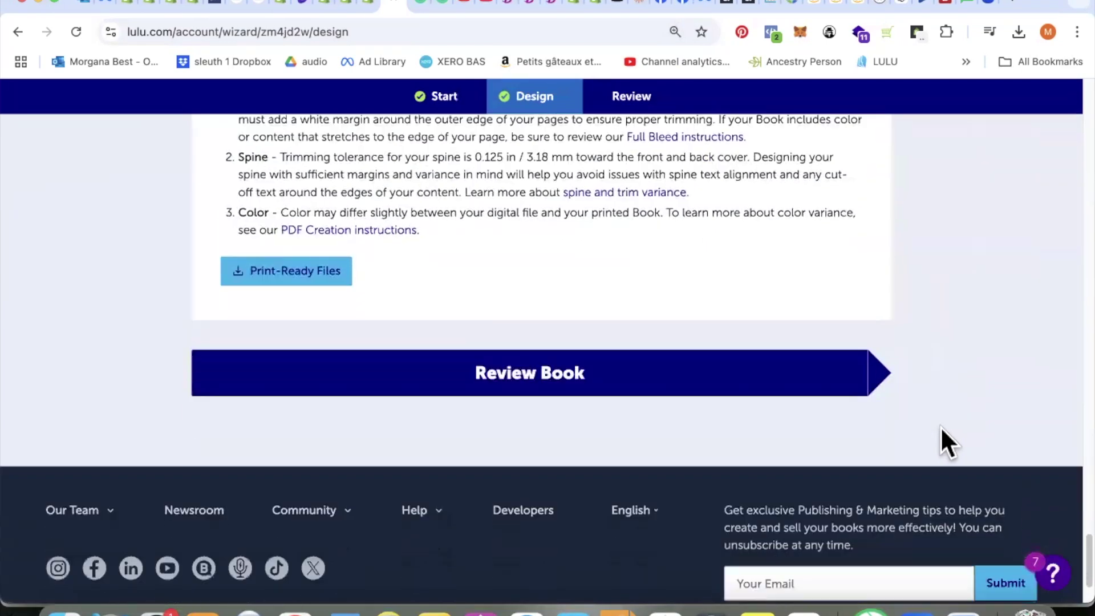
Step: Review the book specifications and confirm publishing The Halloween Mystery Spell
left_click(562, 394)
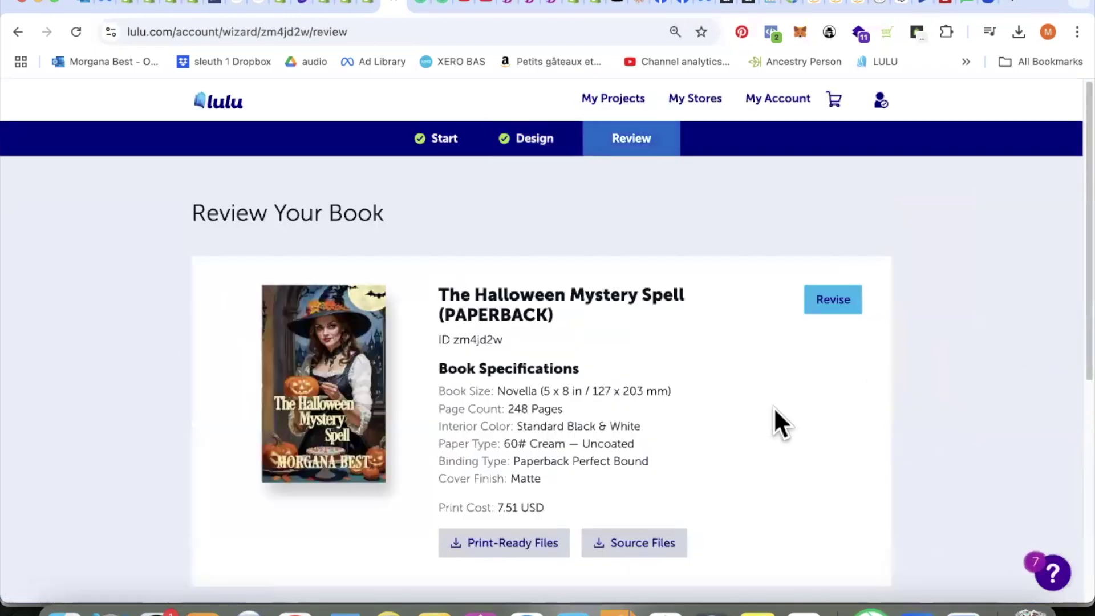
scroll(700, 401, "down", 2)
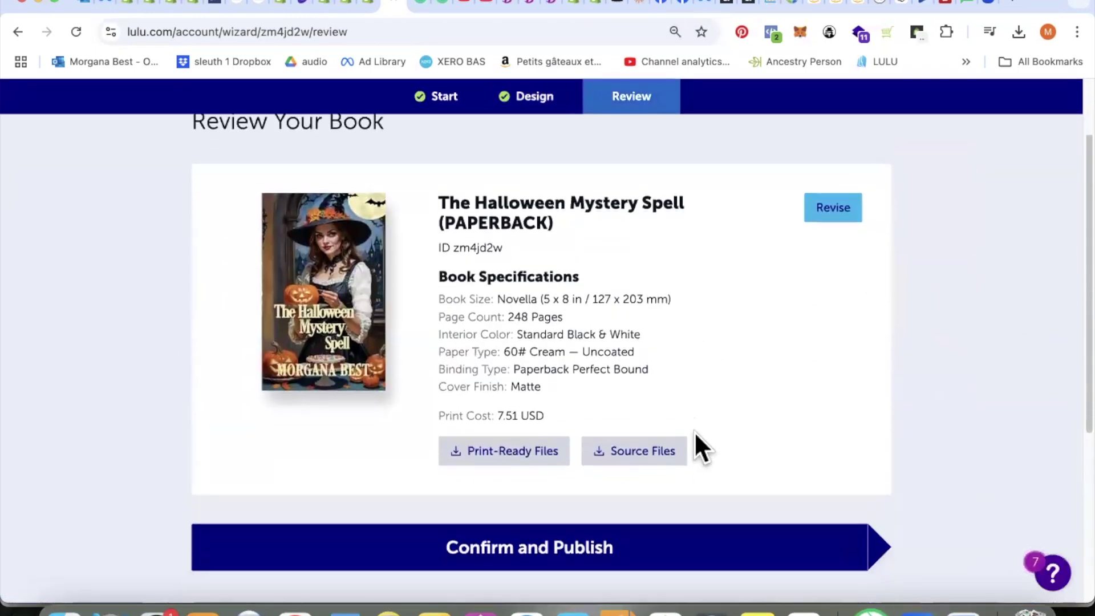
left_click(600, 539)
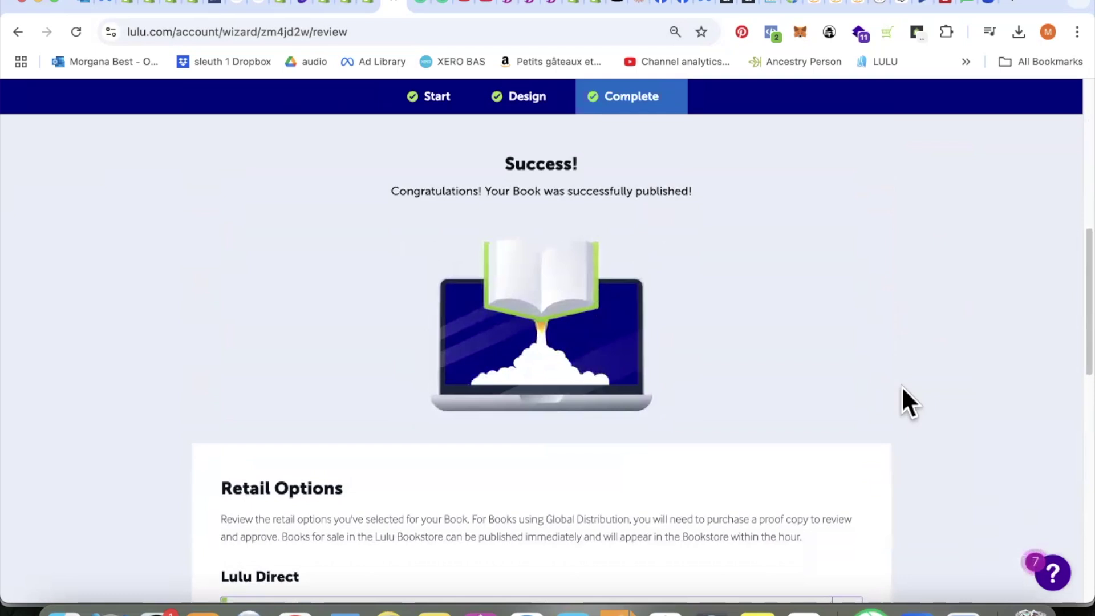
Step: Add the published book to the first Shopify store under Lulu Direct retail options
scroll(824, 328, "down", 6)
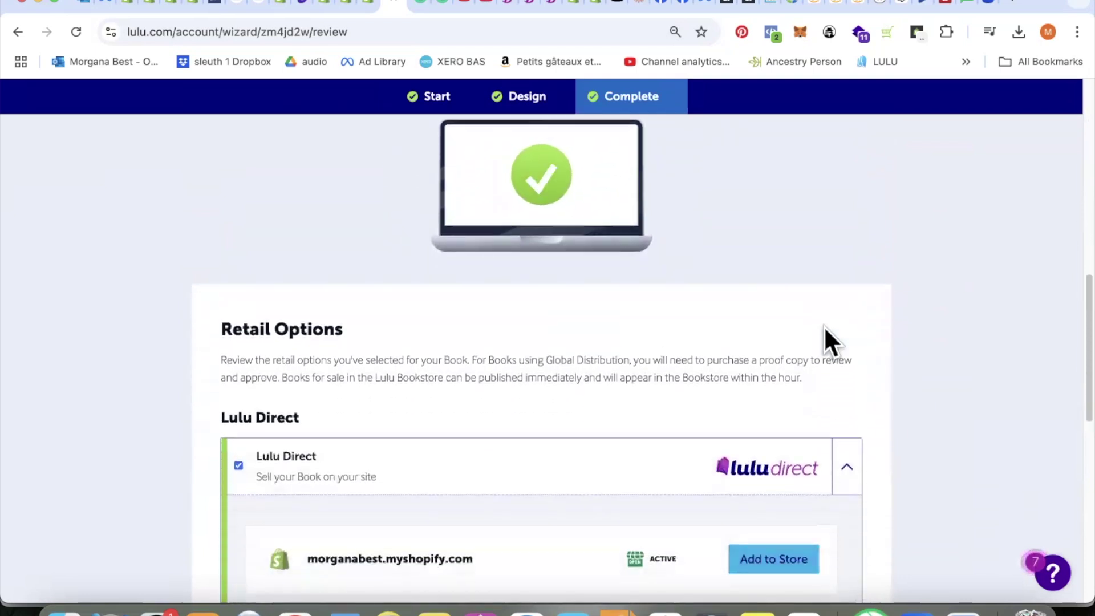
scroll(824, 326, "up", 2)
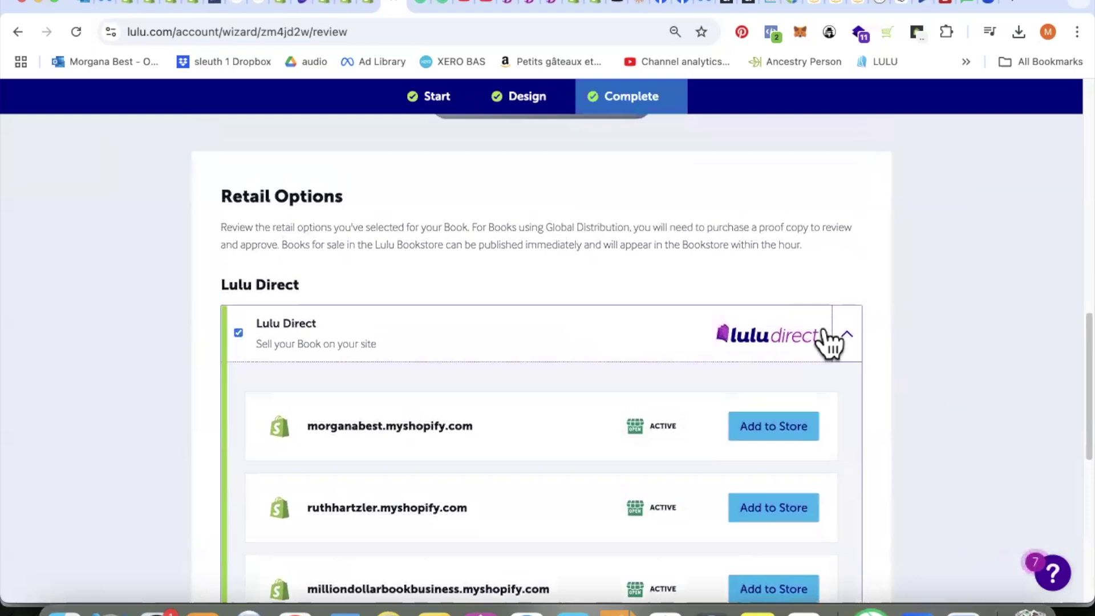
scroll(825, 330, "up", 2)
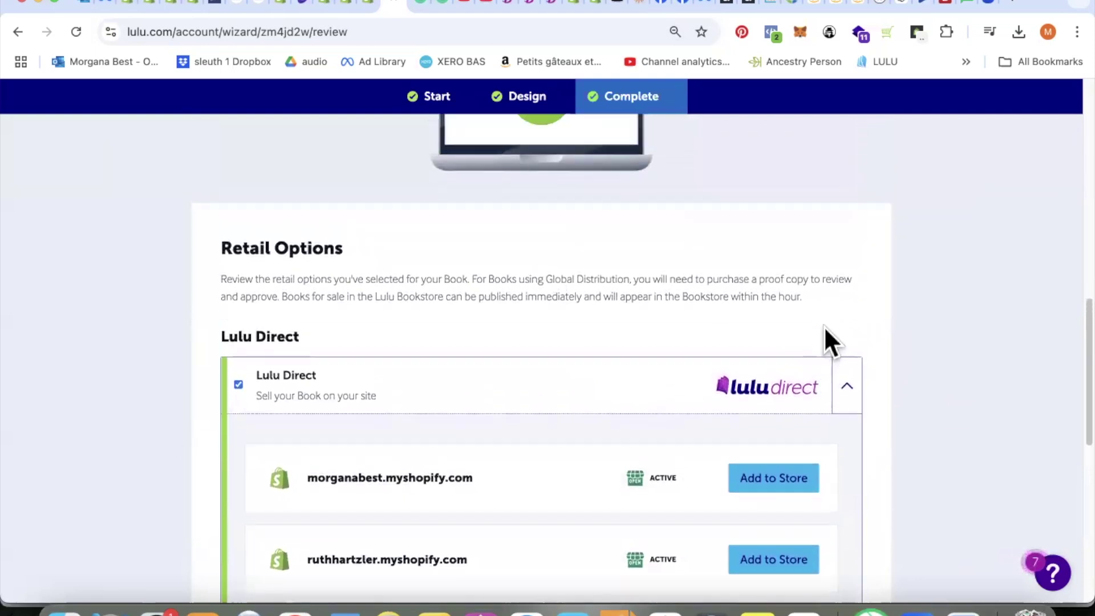
scroll(824, 330, "up", 1)
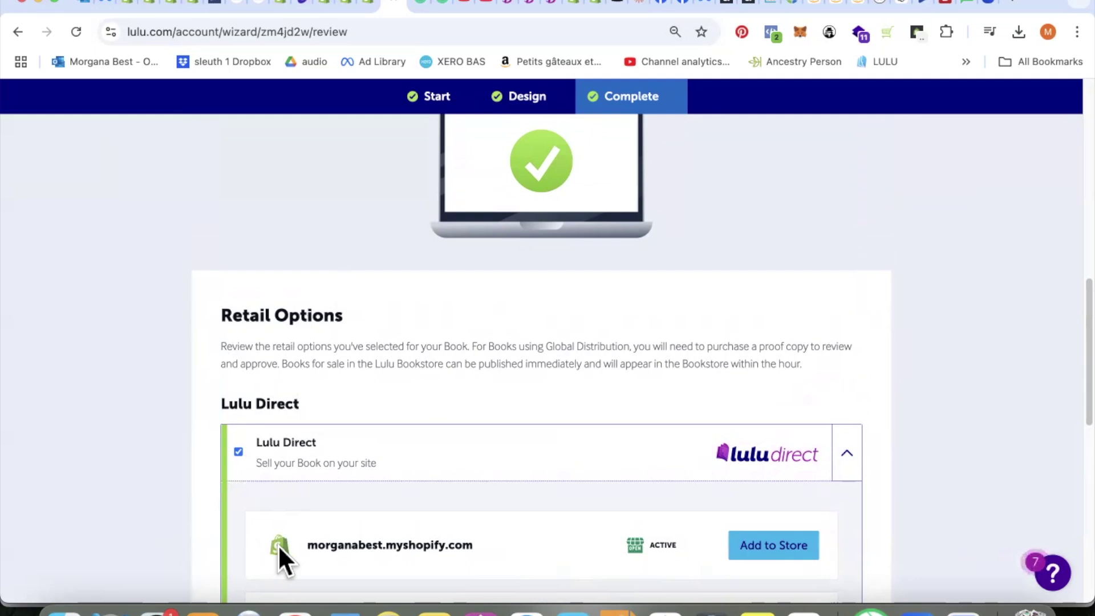
left_click(784, 559)
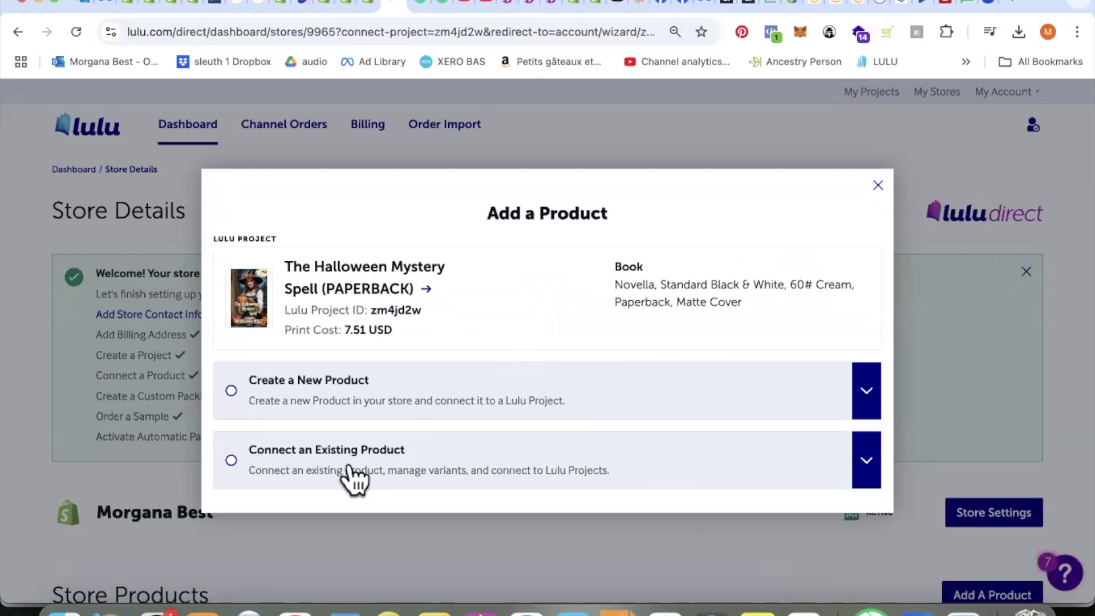
Step: Choose Connect an Existing Product, search 'The Halloween Mystery Spell' and pick the PAPERBACK product
left_click(330, 460)
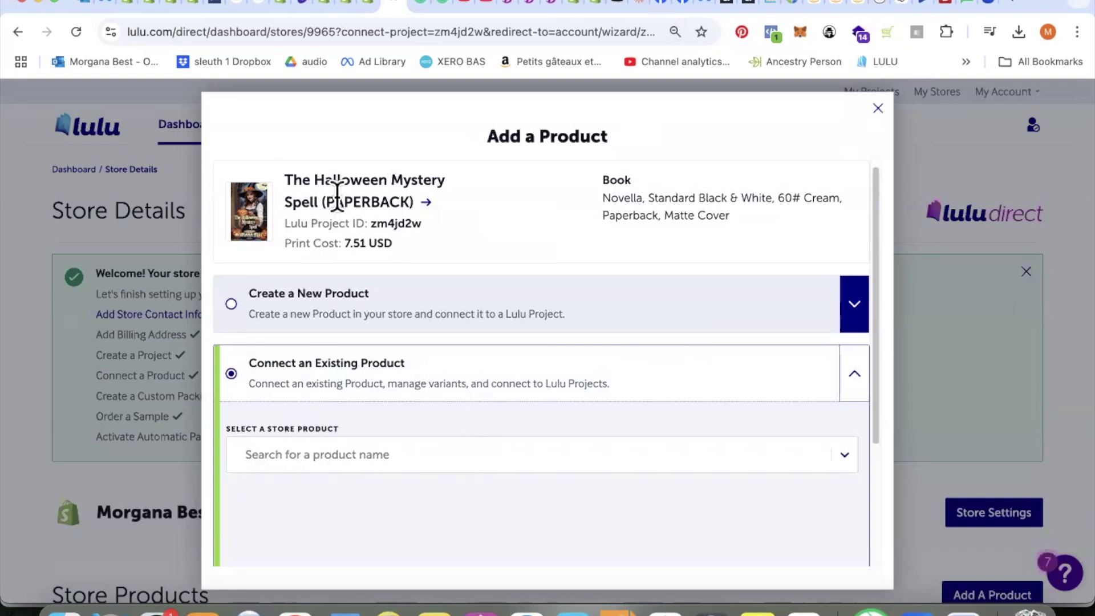
left_click(287, 457)
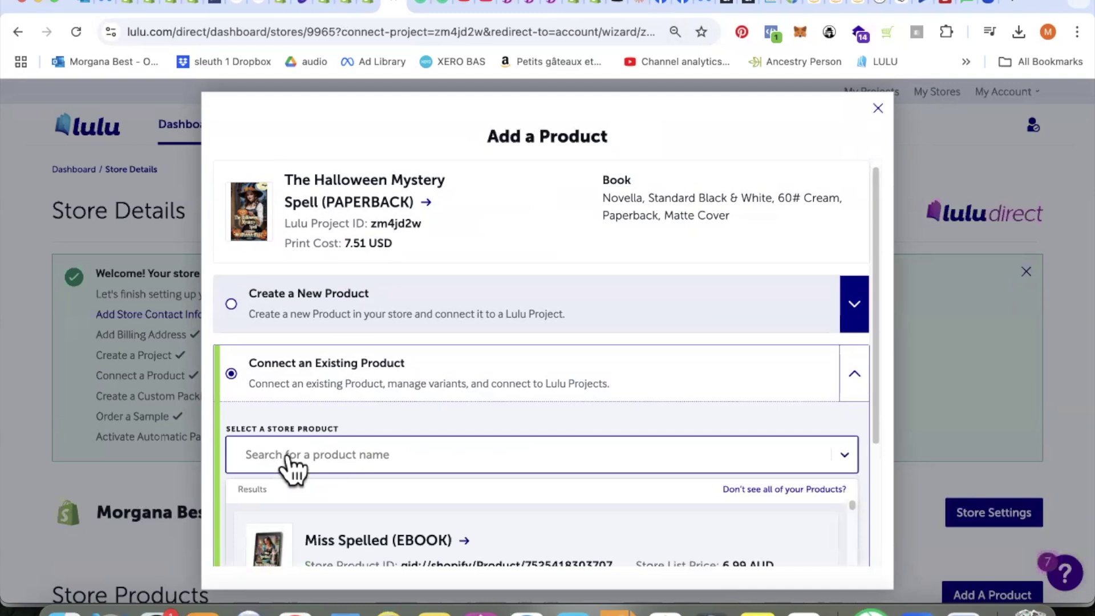
type("The Halloween Mystery Spell")
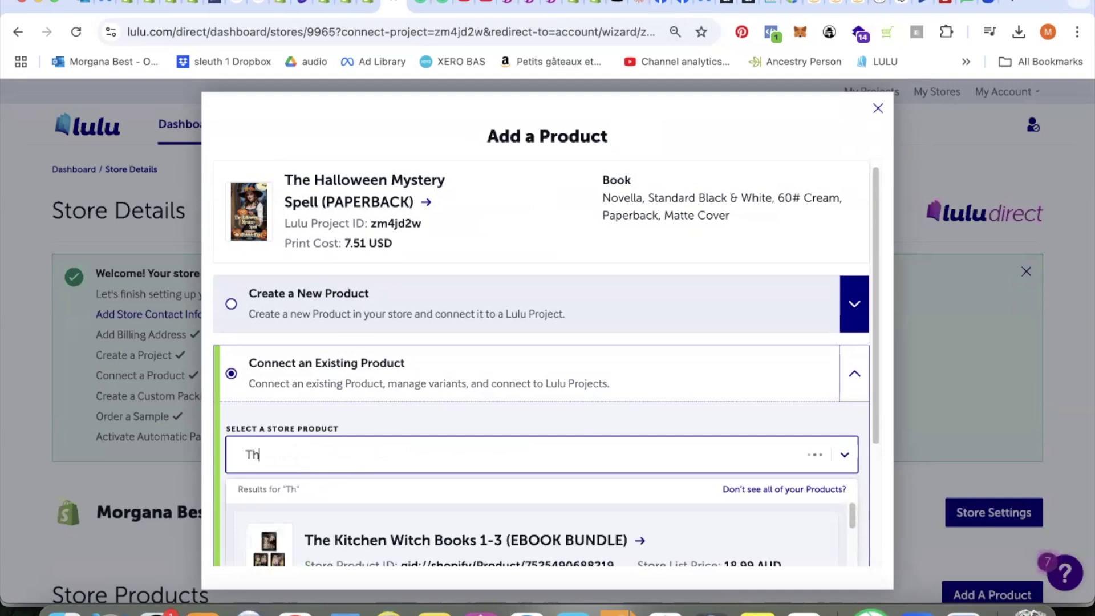
scroll(388, 452, "down", 3)
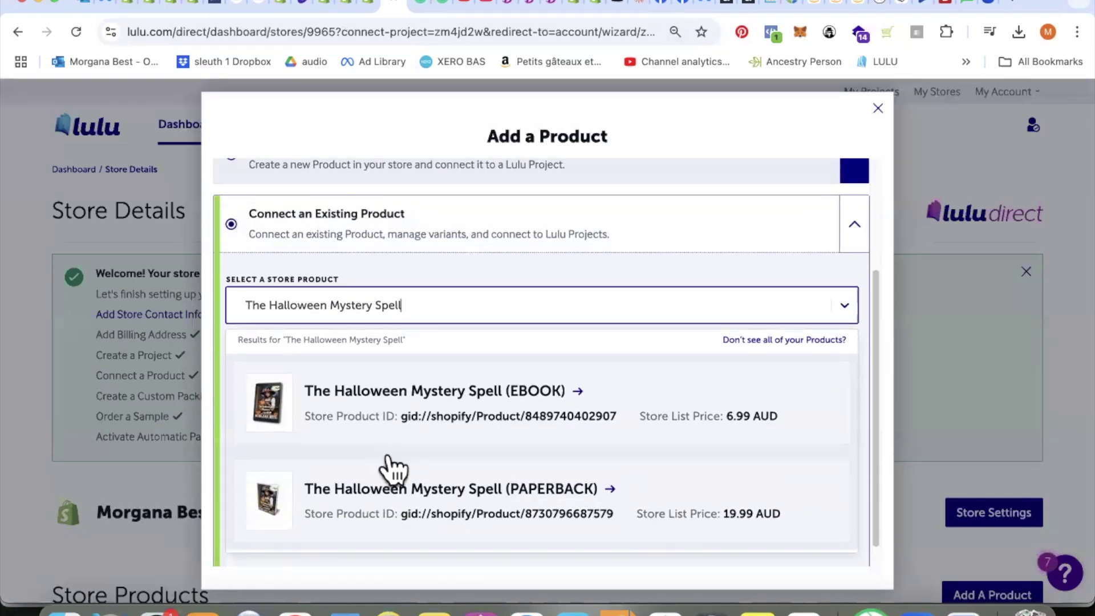
left_click(609, 490)
Step: Connect the project to the selected PAPERBACK product listed at 19.99 AUD
key("super+w")
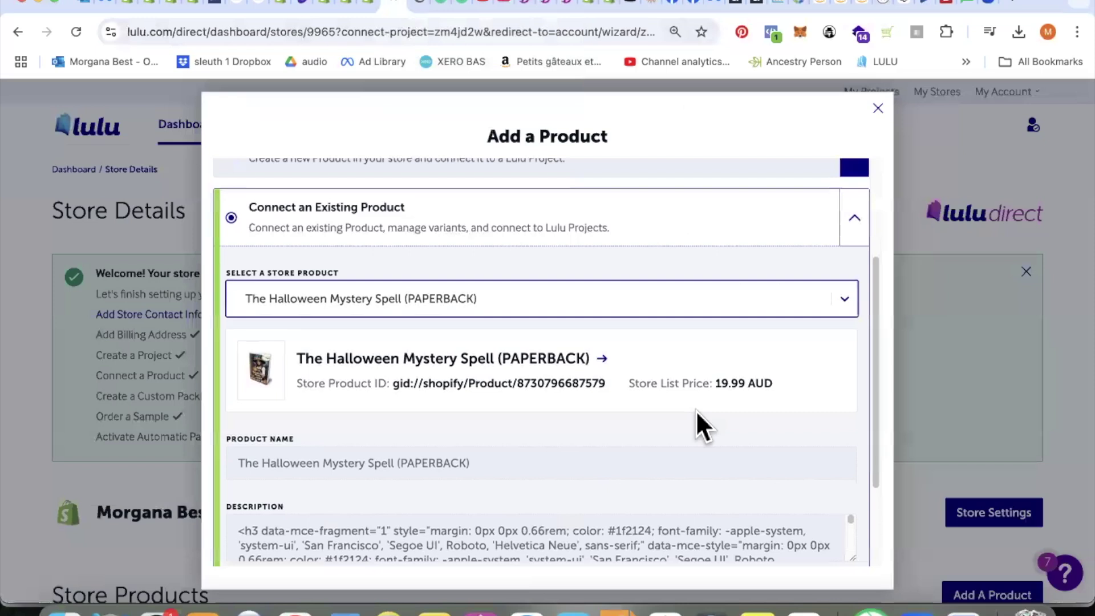
scroll(692, 413, "down", 2)
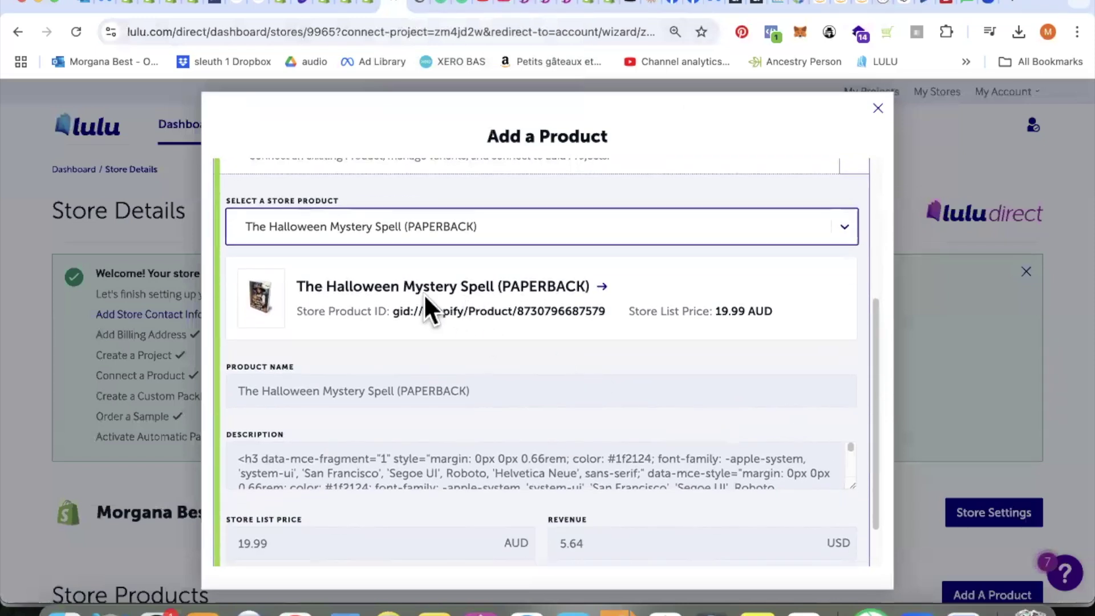
left_click(325, 286)
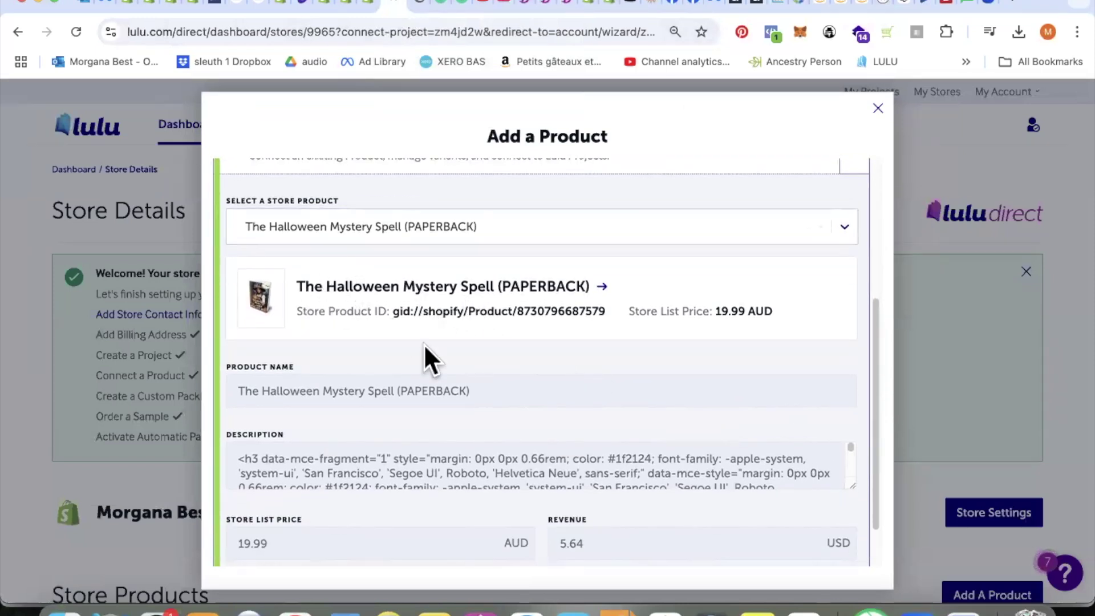
scroll(423, 344, "down", 2)
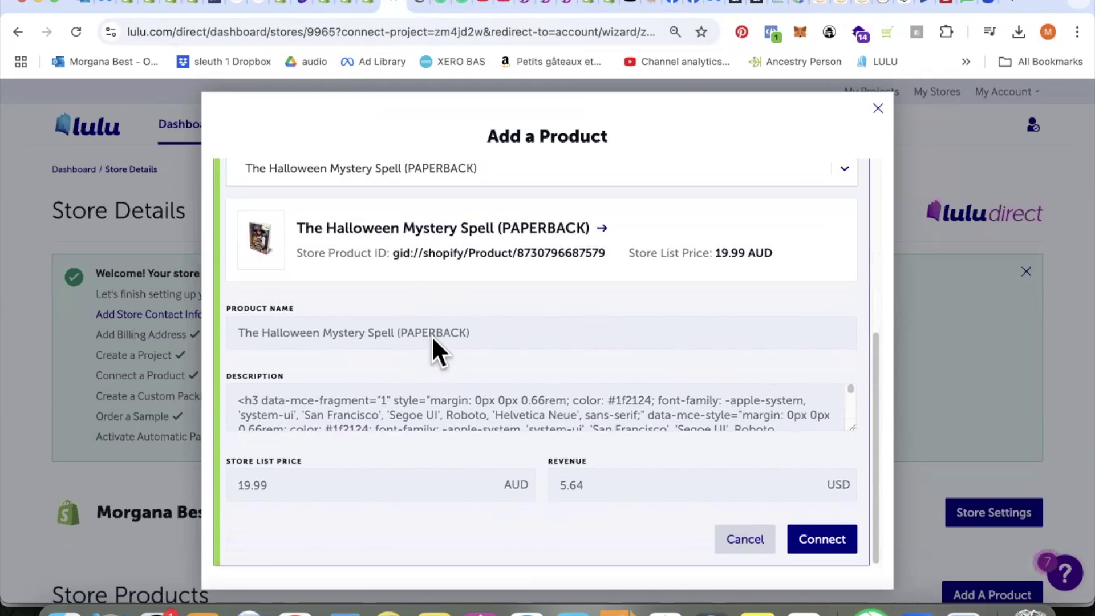
scroll(433, 336, "up", 1)
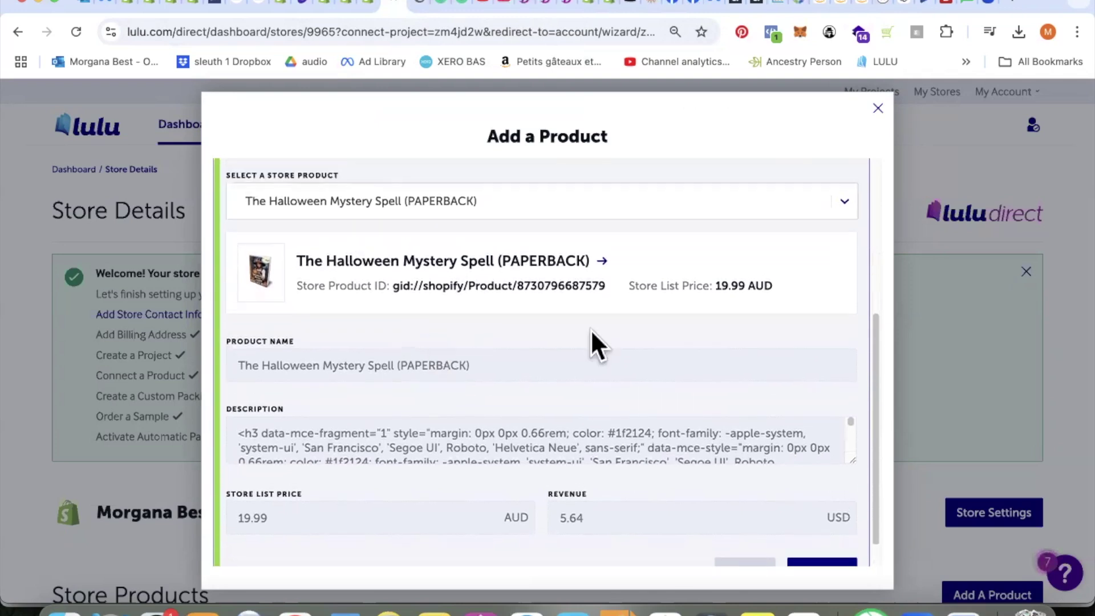
scroll(590, 330, "down", 1)
left_click(818, 530)
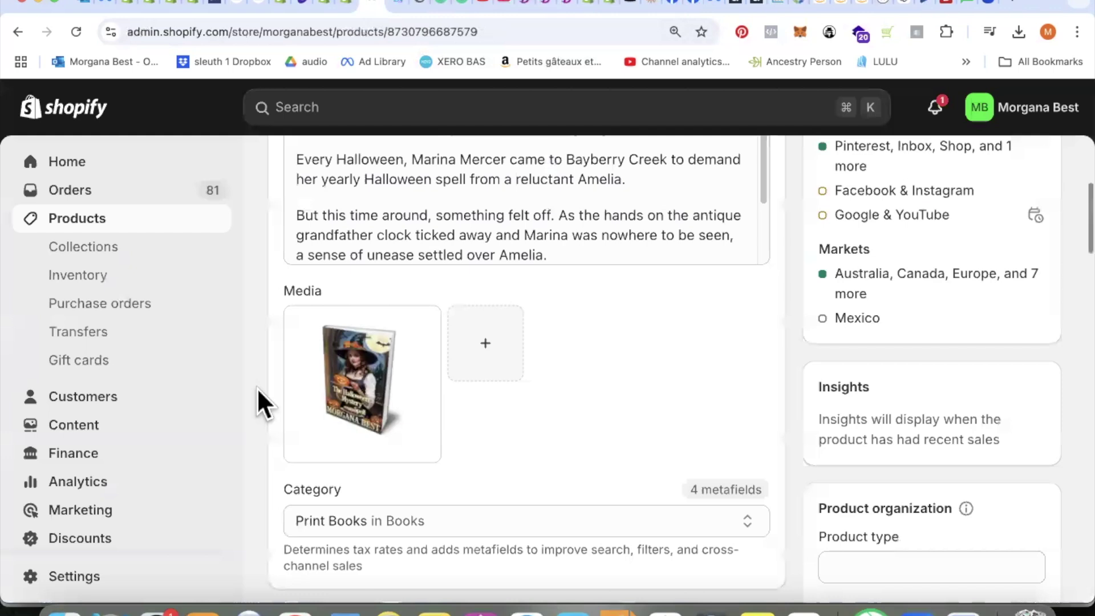
Step: Open Shopify's Shipping and delivery settings to find the Lulu Direct CORRECT ONE TO USE custom profile
left_click(74, 576)
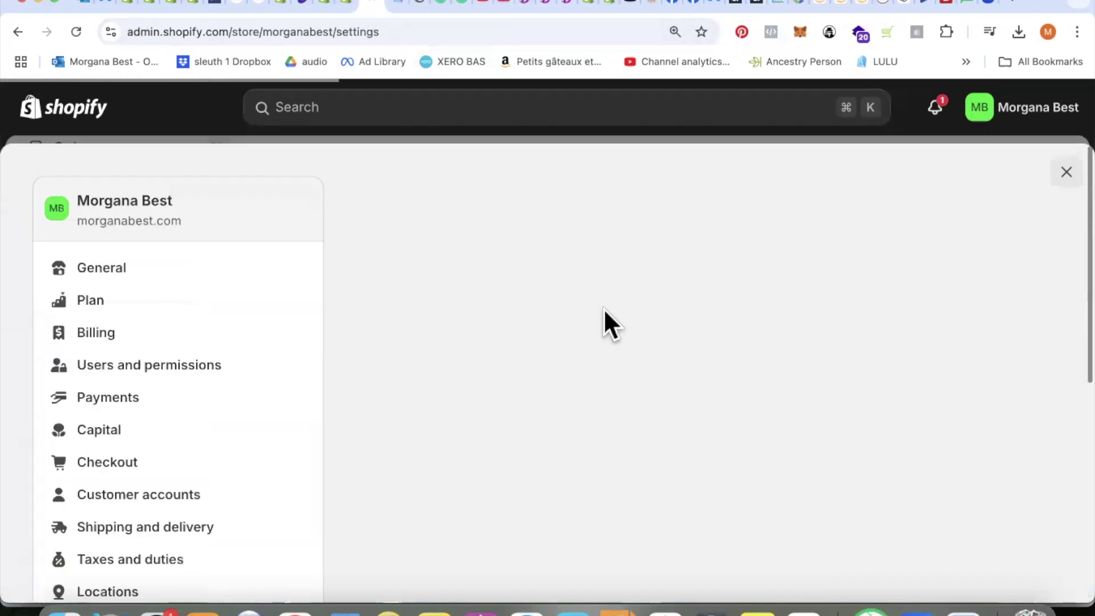
scroll(220, 300, "down", 2)
scroll(220, 300, "down", 5)
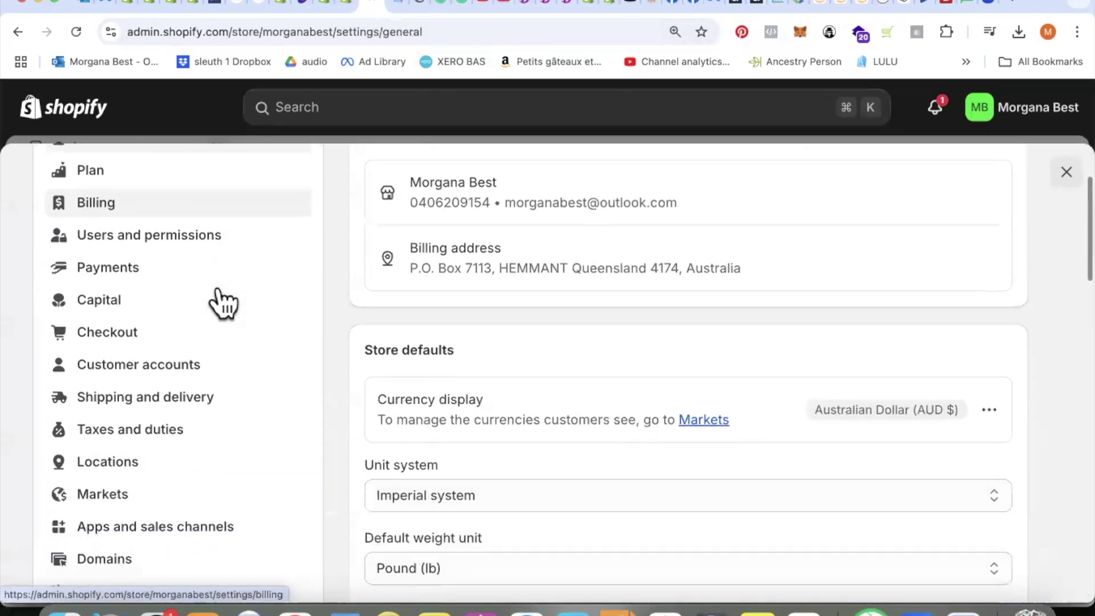
left_click(194, 302)
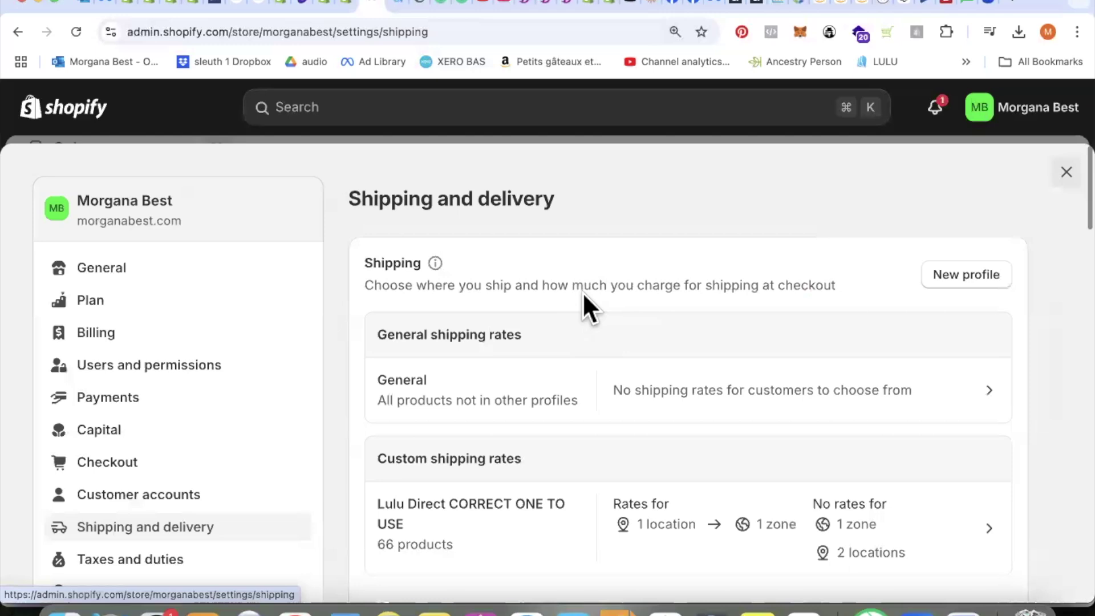
scroll(583, 292, "down", 3)
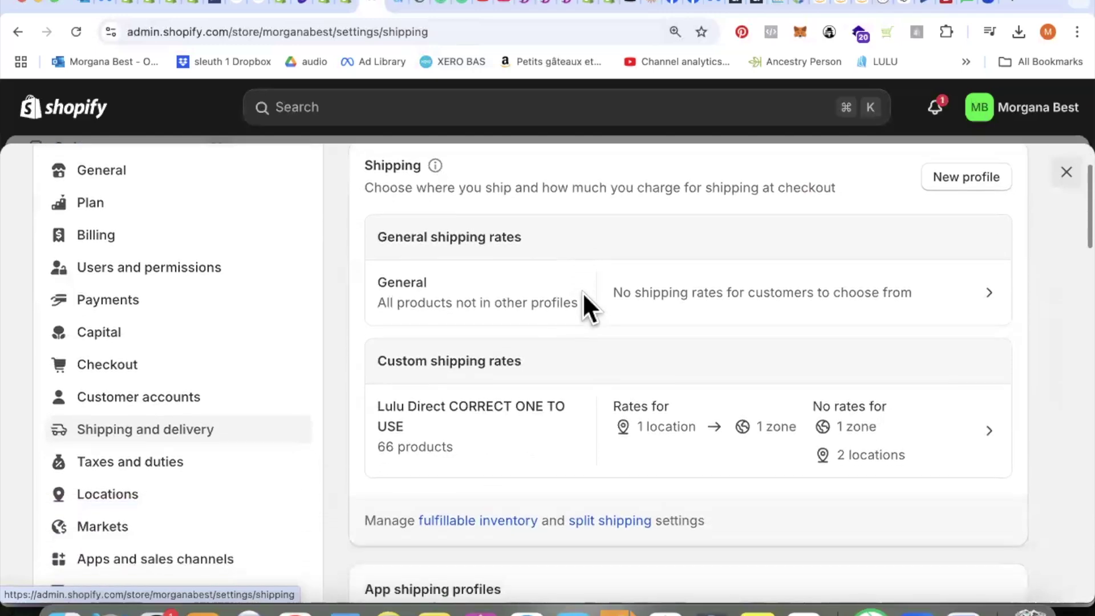
scroll(583, 293, "down", 3)
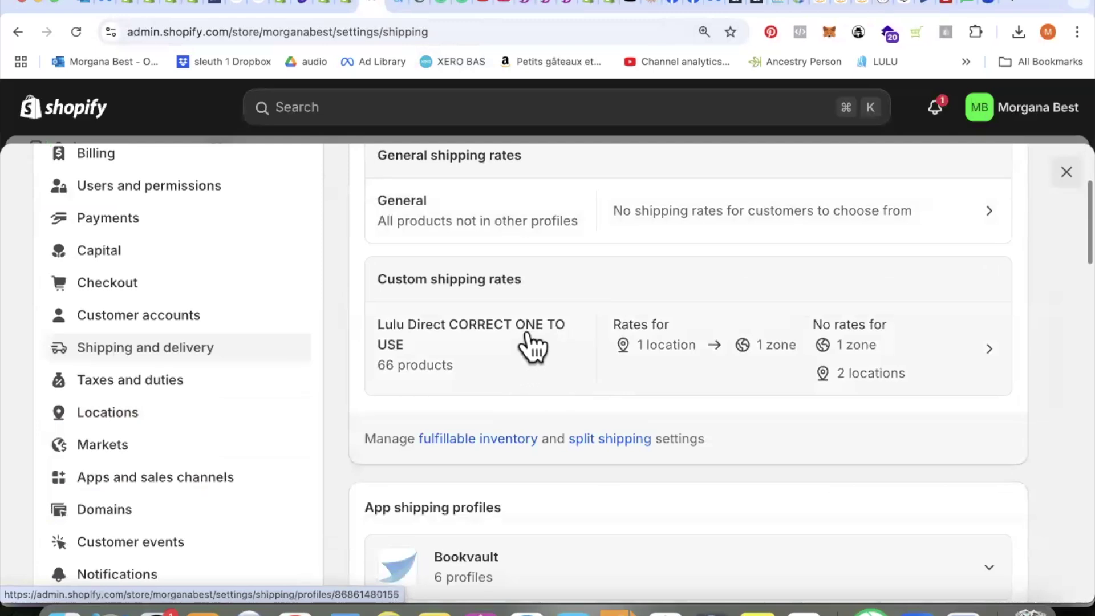
Step: In the Lulu Direct CORRECT ONE TO USE profile, search its products for 'the halloween mys'
left_click(463, 334)
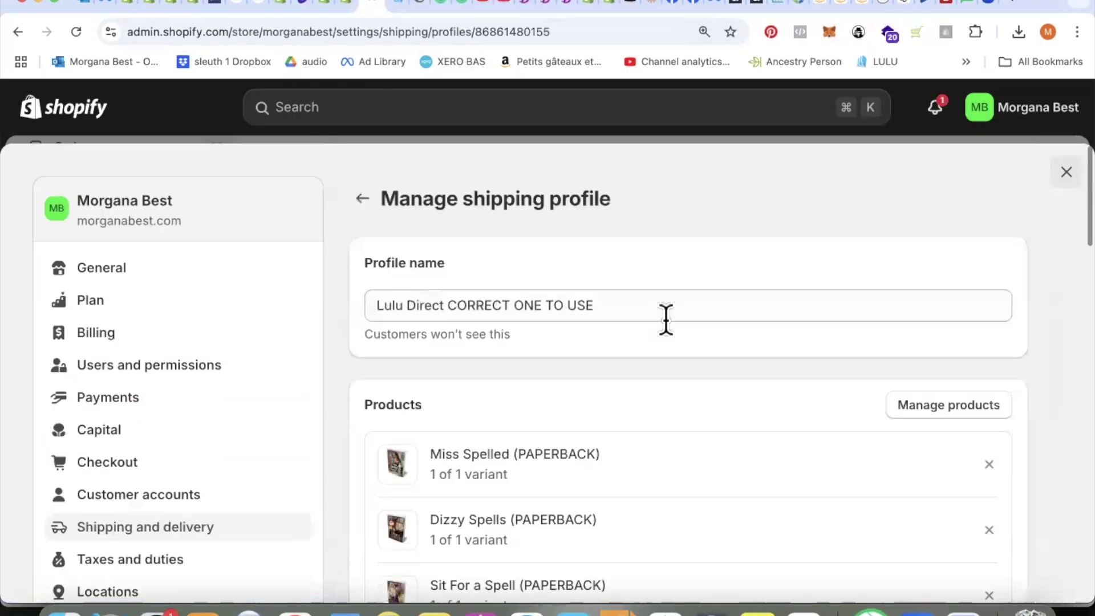
scroll(666, 319, "down", 2)
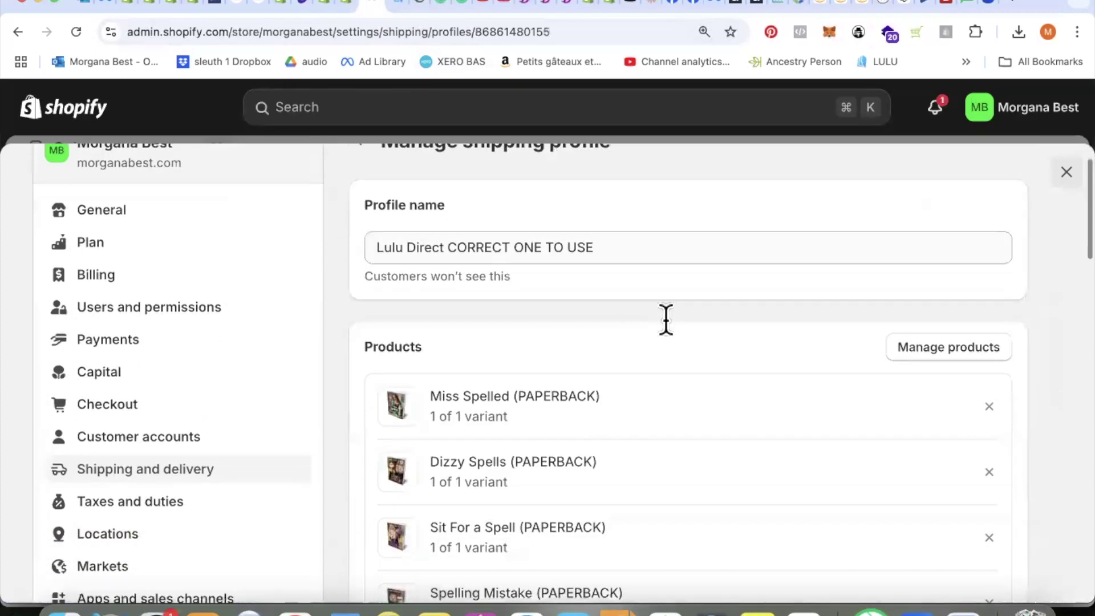
left_click(948, 358)
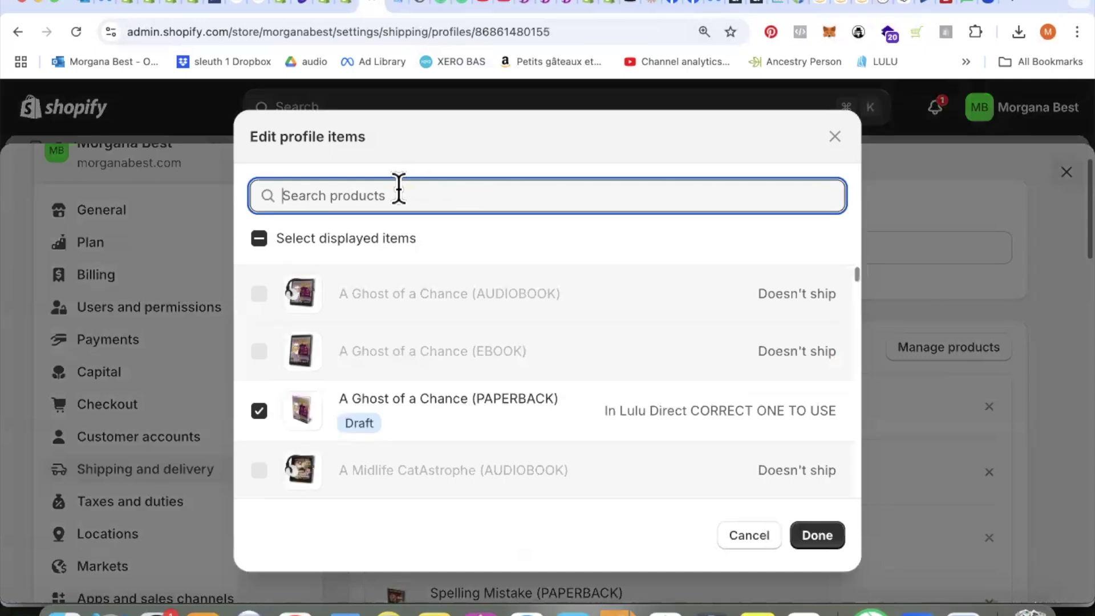
type("the hall")
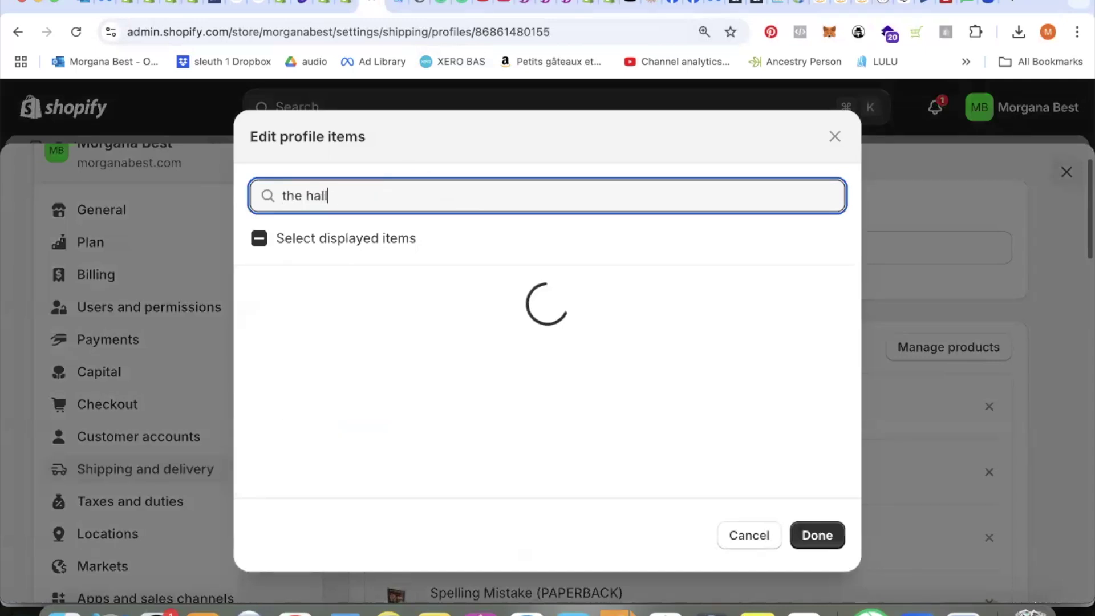
type("oween my")
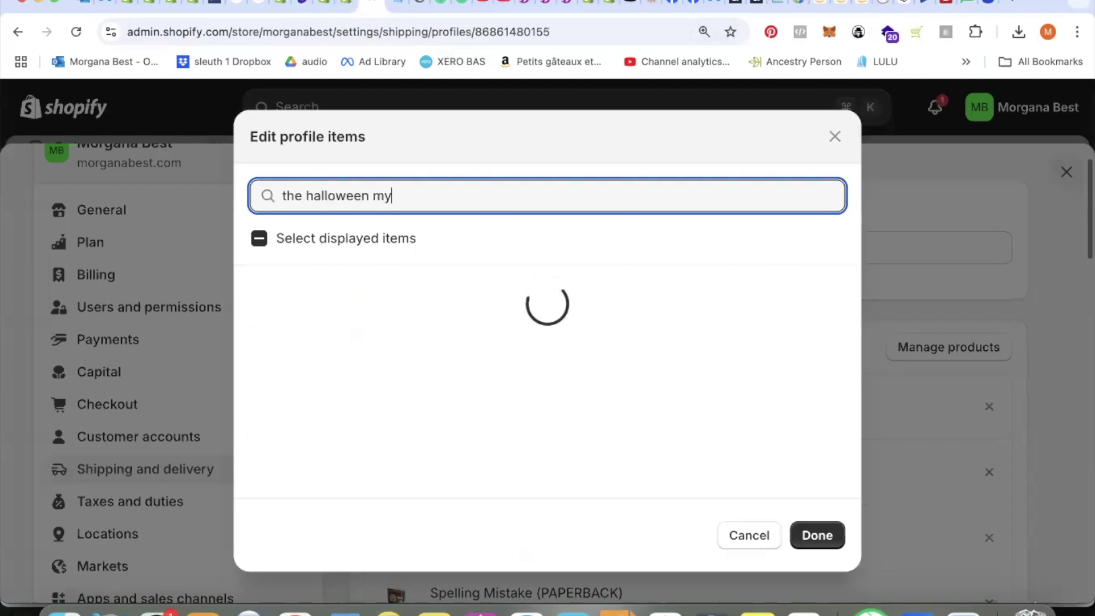
type("s")
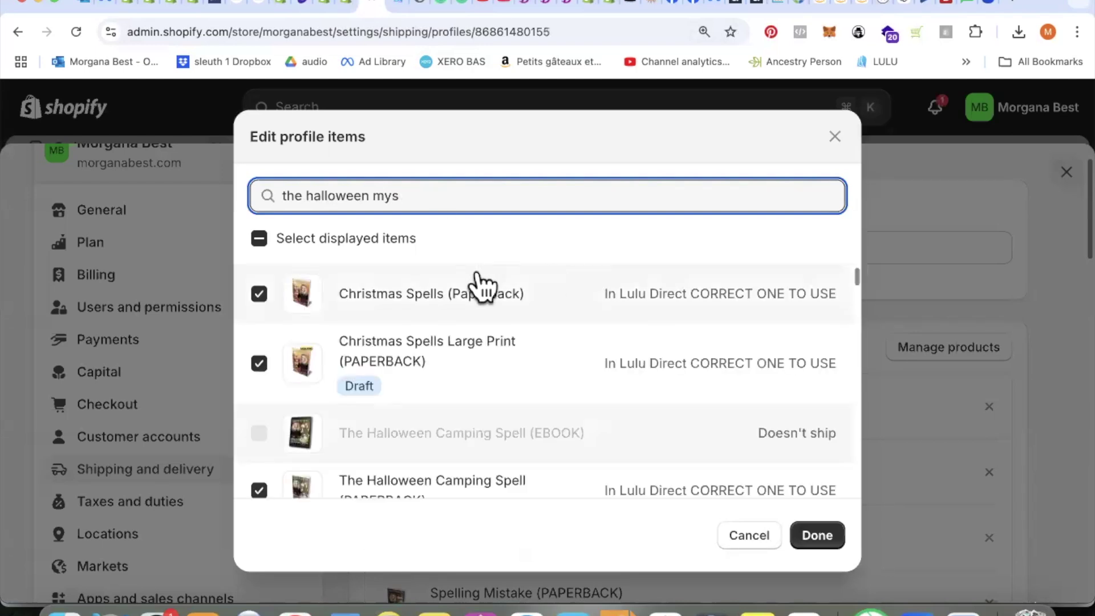
Step: Add The Halloween Mystery Spell (PAPERBACK) to the shipping profile and save it
scroll(516, 328, "down", 5)
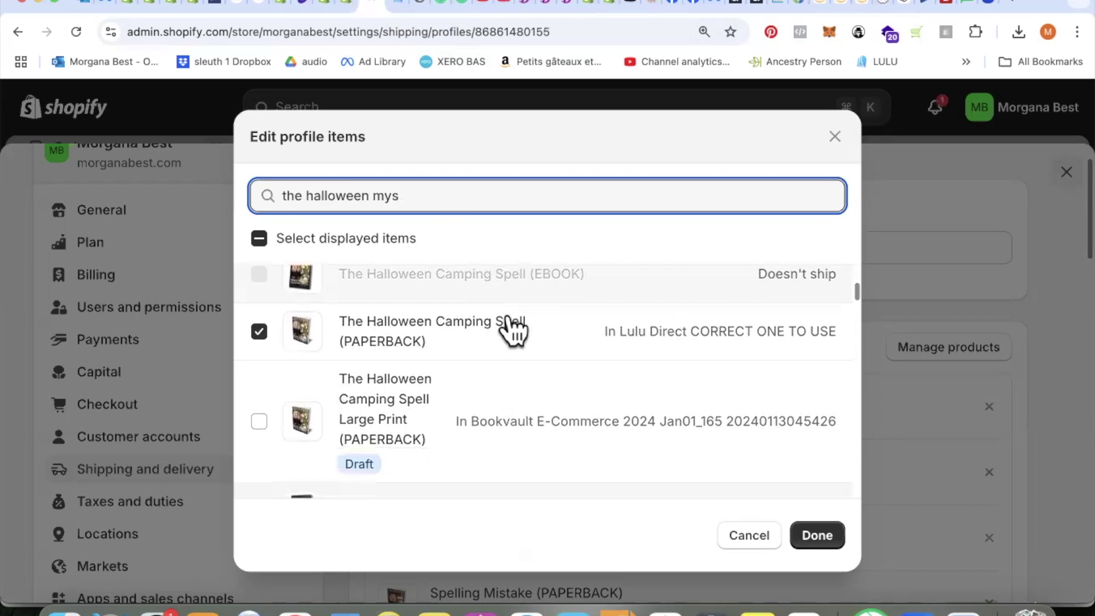
scroll(513, 329, "down", 5)
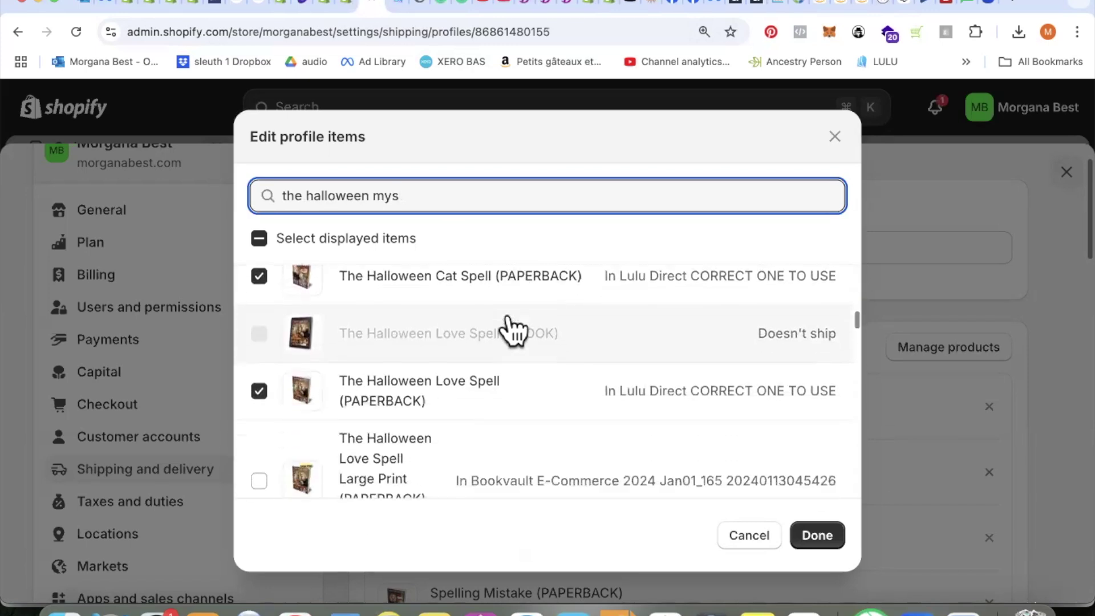
scroll(513, 330, "down", 1)
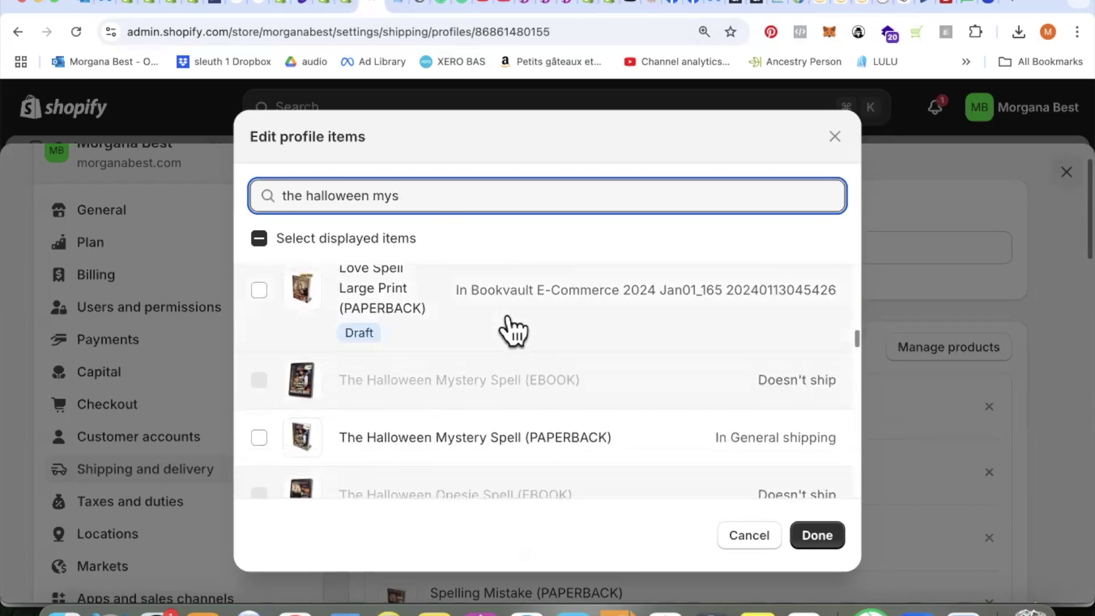
scroll(508, 321, "down", 1)
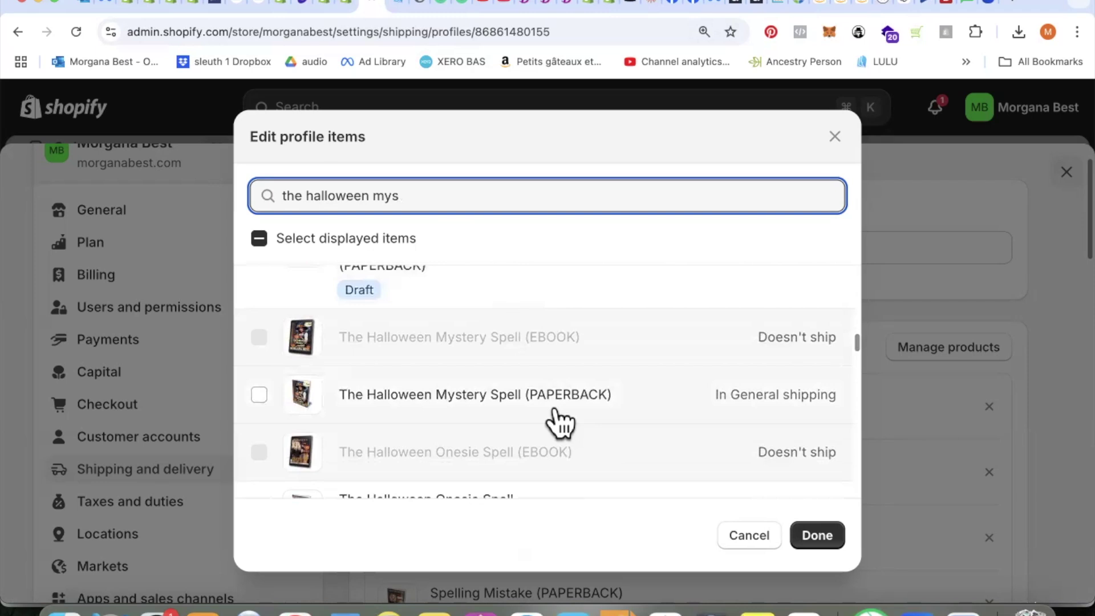
left_click(259, 395)
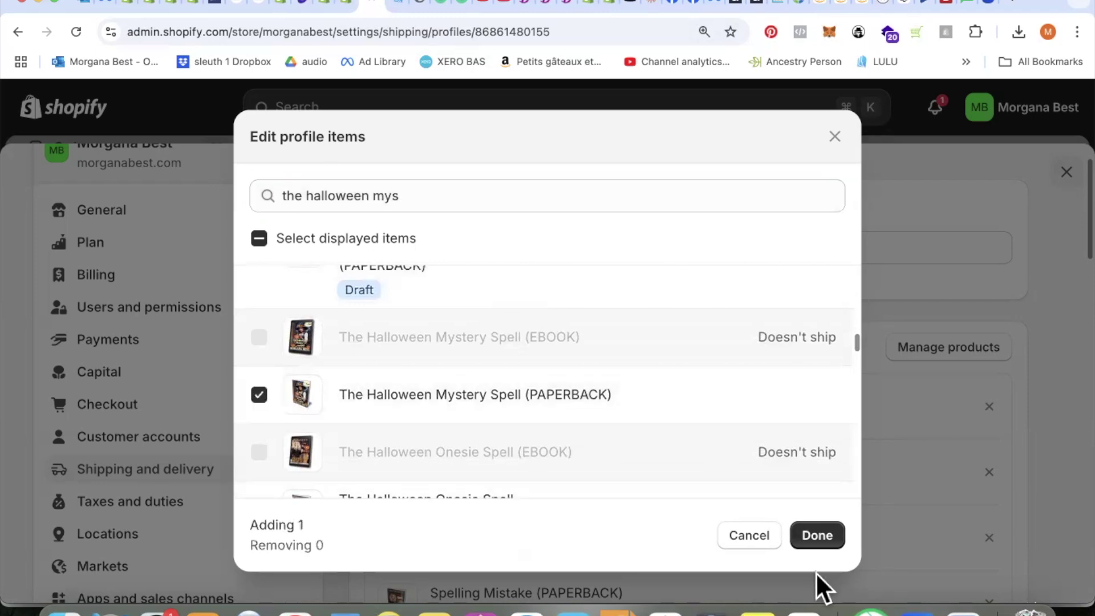
left_click(824, 542)
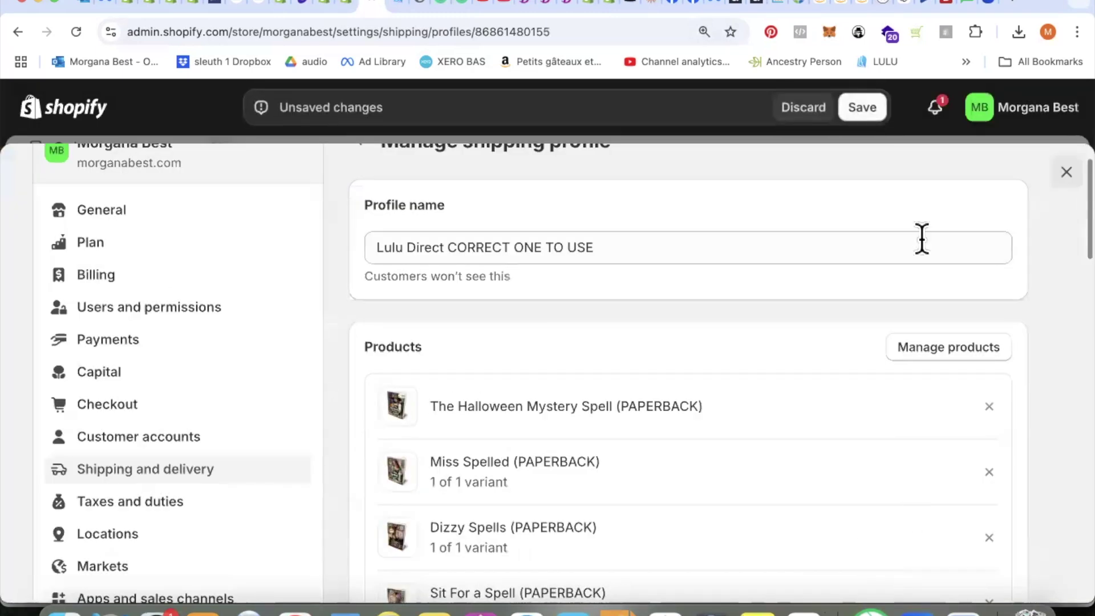
left_click(863, 109)
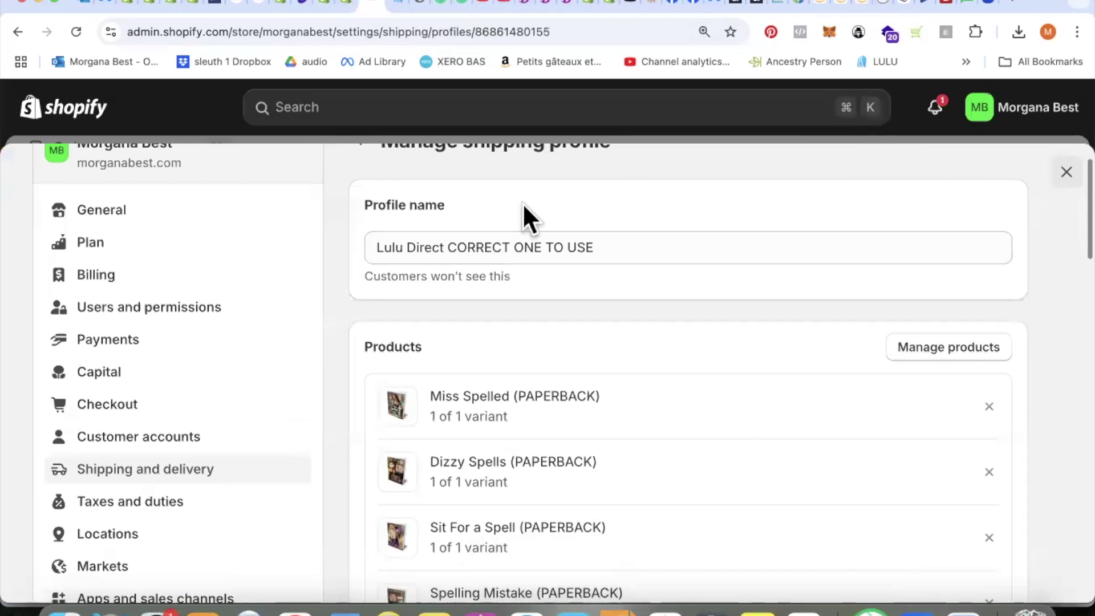
scroll(844, 299, "up", 2)
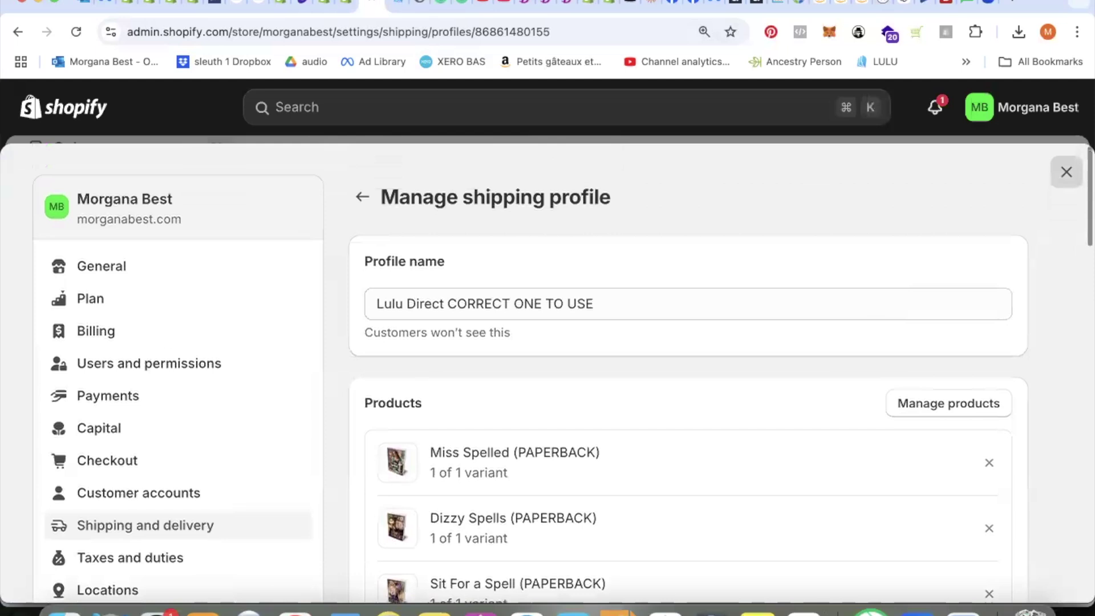
Step: Back on the paperback's product page, remove the street-address location, leaving only Lulu Direct
left_click(1066, 172)
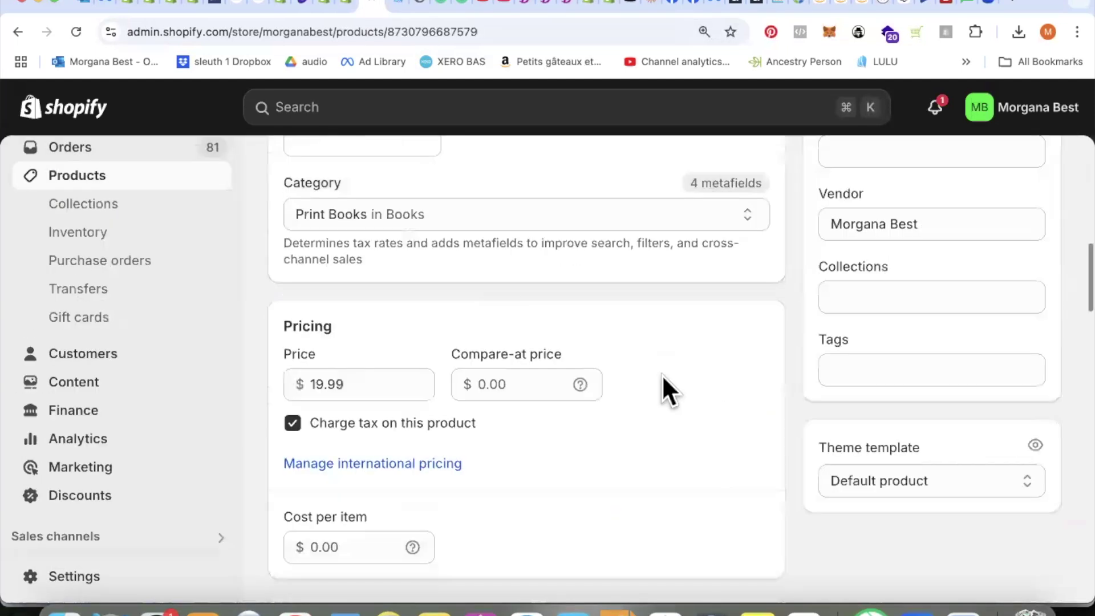
scroll(661, 375, "down", 3)
scroll(662, 374, "down", 4)
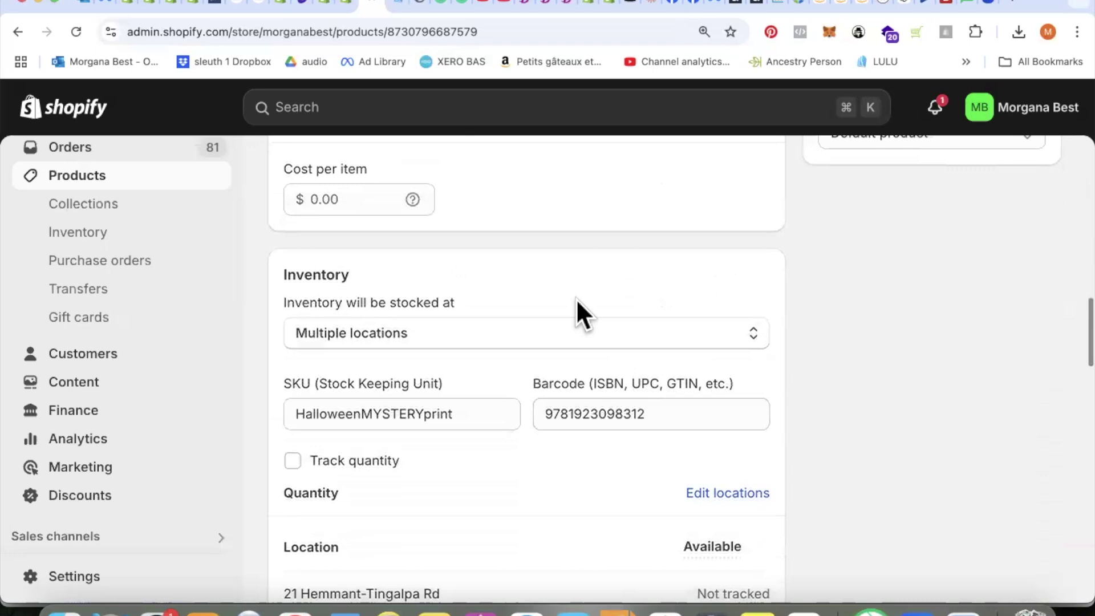
scroll(576, 299, "down", 1)
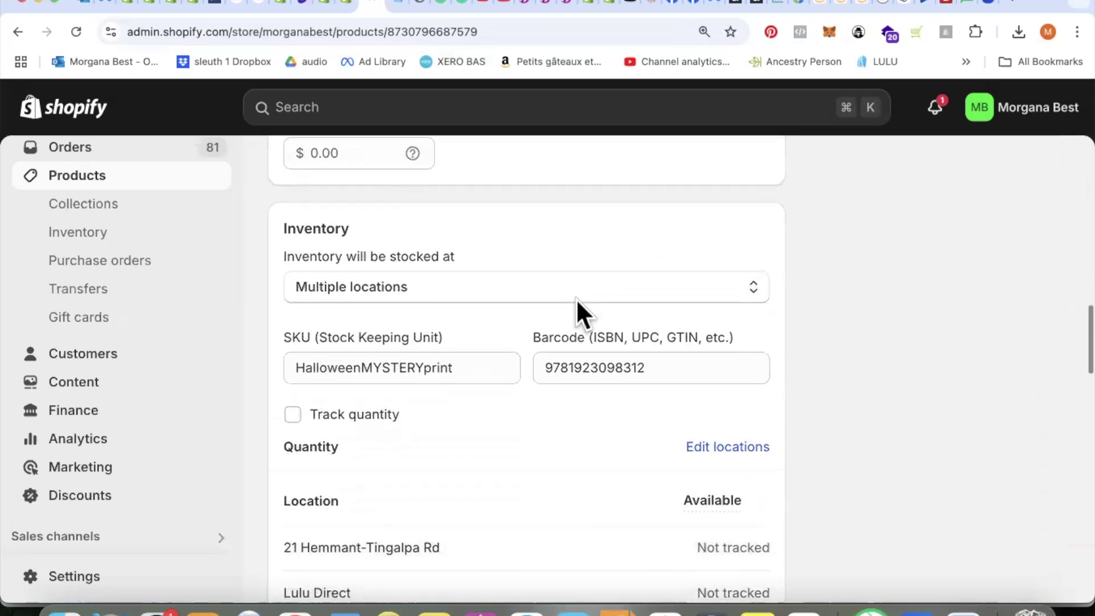
scroll(420, 377, "down", 2)
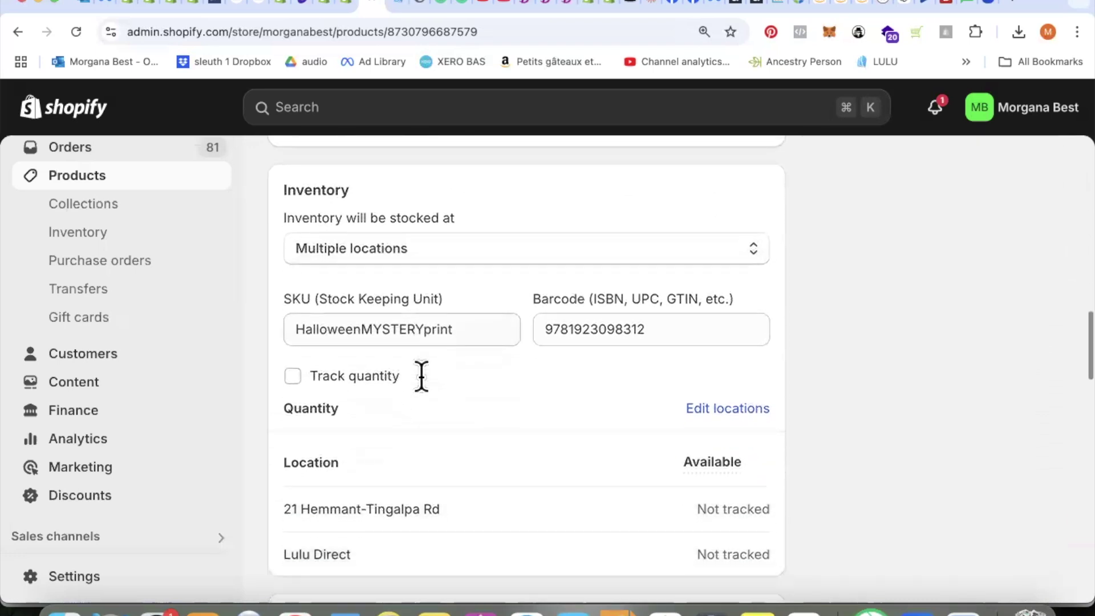
scroll(447, 371, "down", 2)
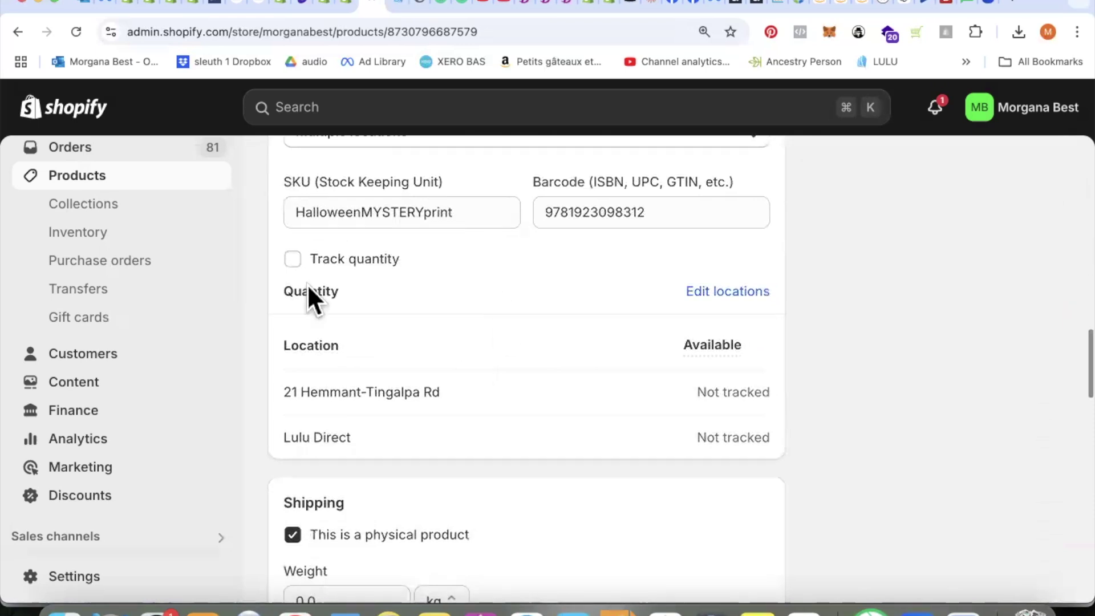
left_click(757, 292)
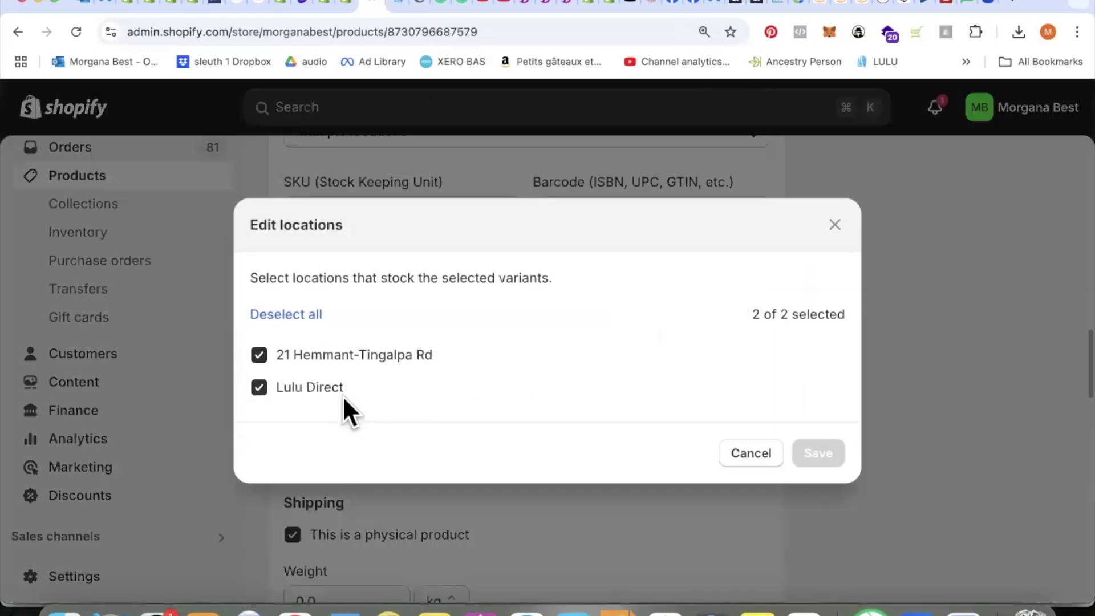
left_click(275, 358)
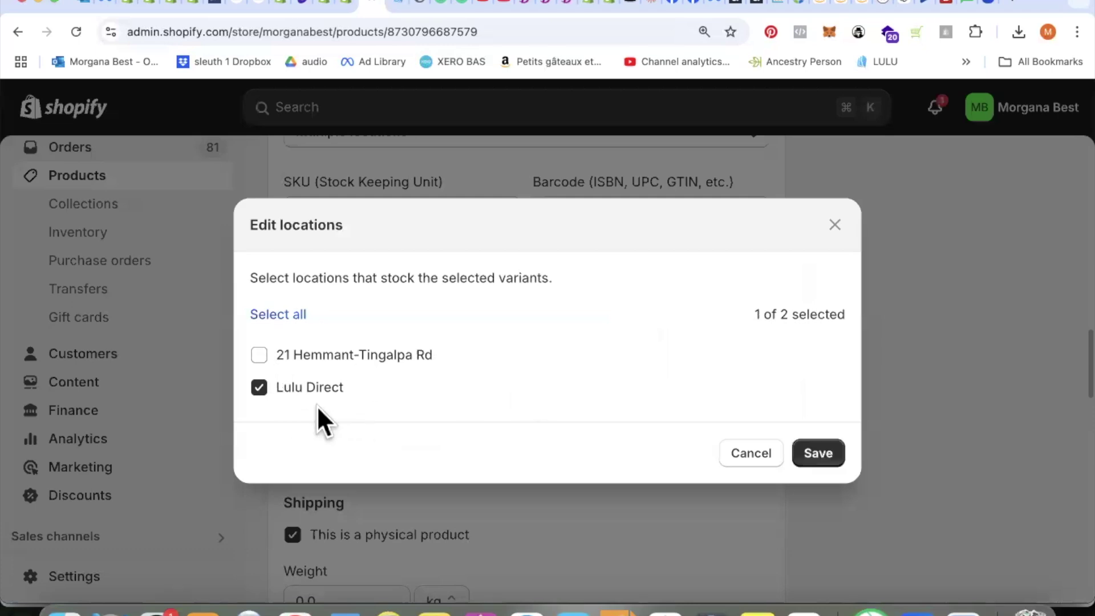
left_click(816, 454)
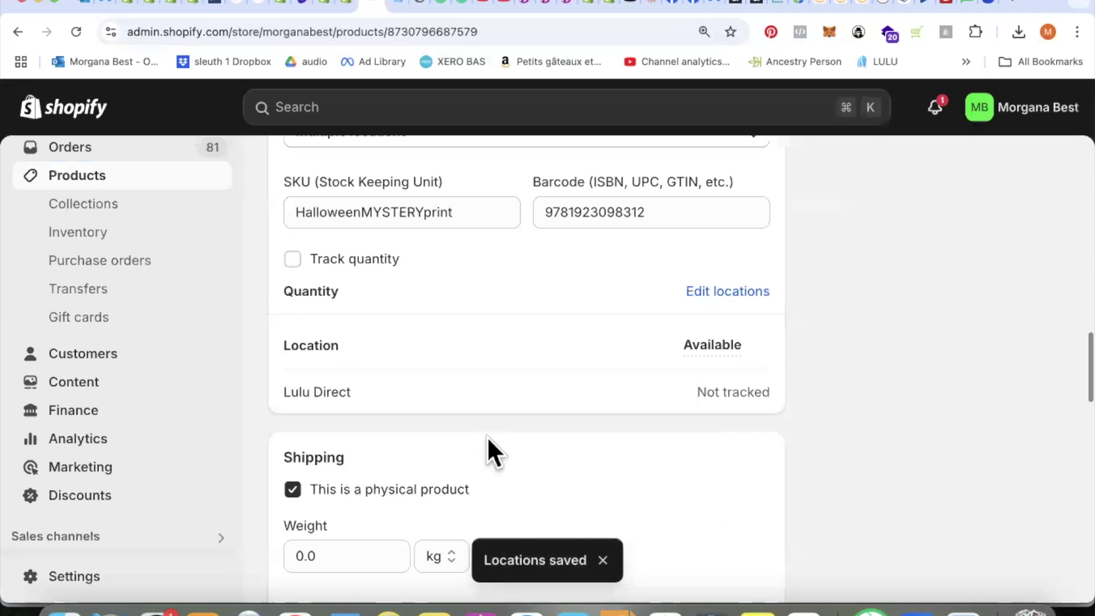
scroll(502, 396, "down", 4)
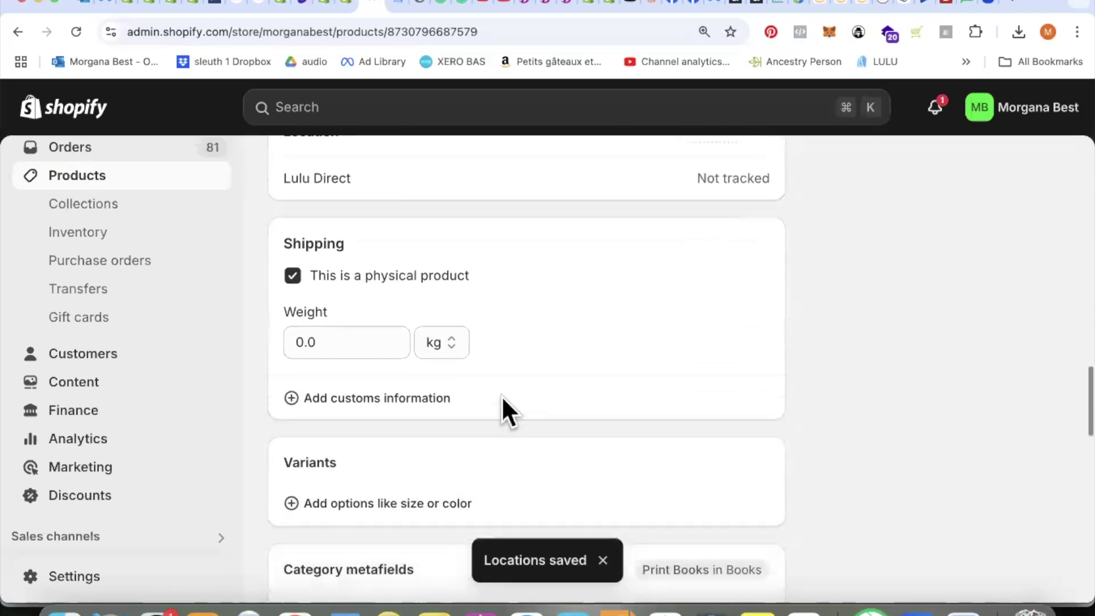
Step: Enter 0.450 kg as the paperback's shipping weight and save the product
left_click(336, 325)
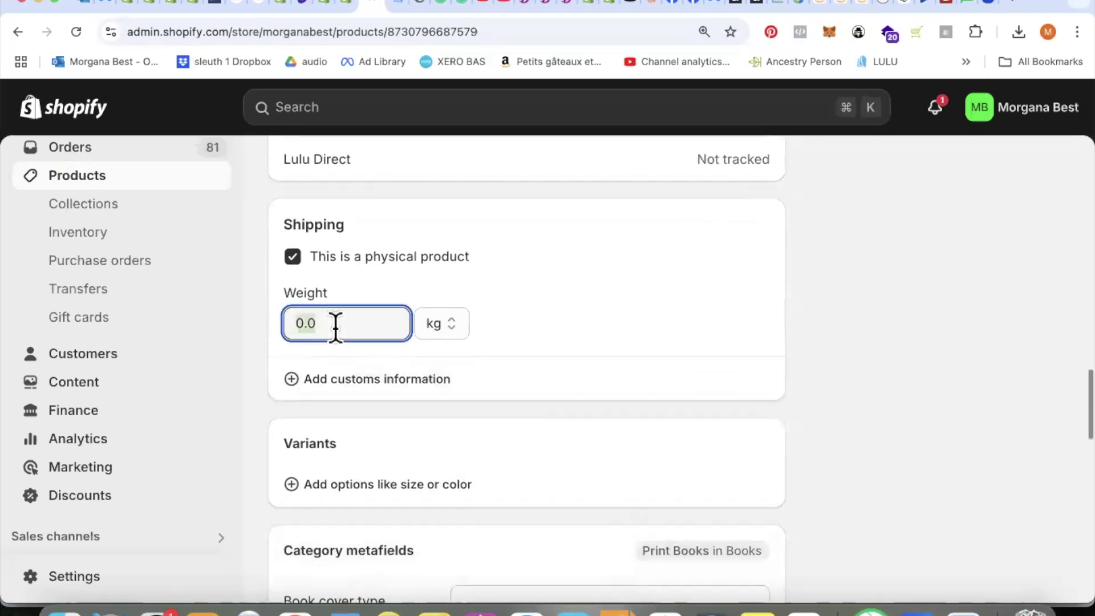
type("0.45")
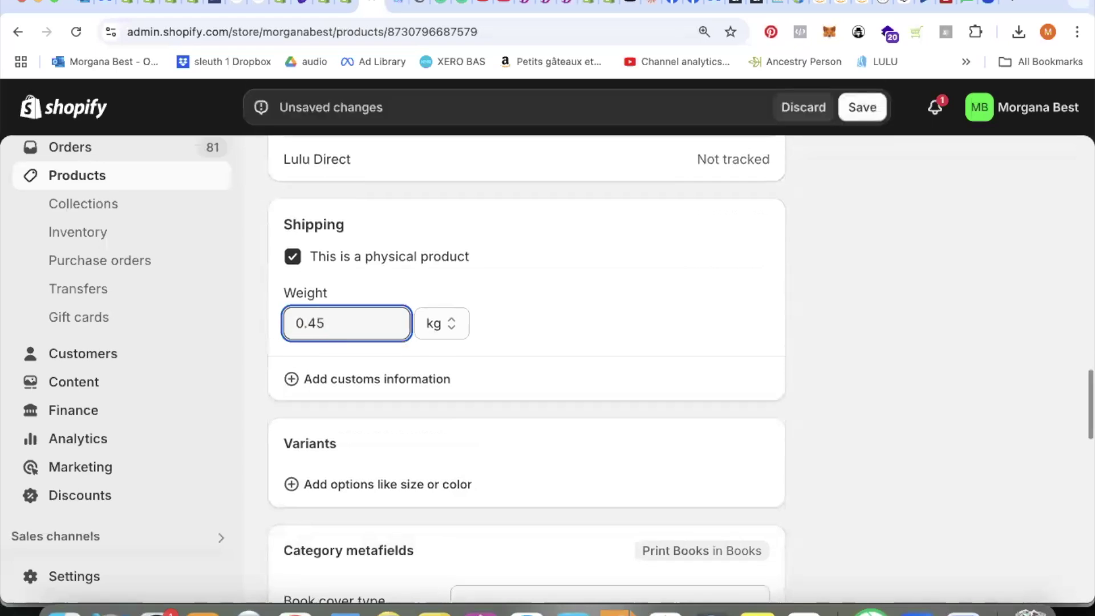
type("0")
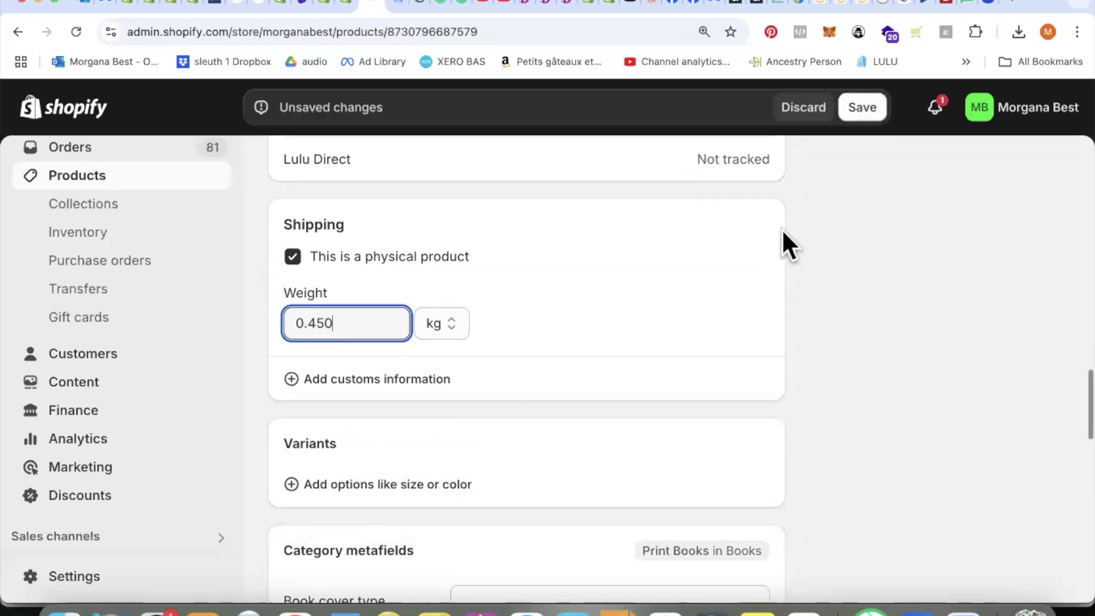
left_click(864, 109)
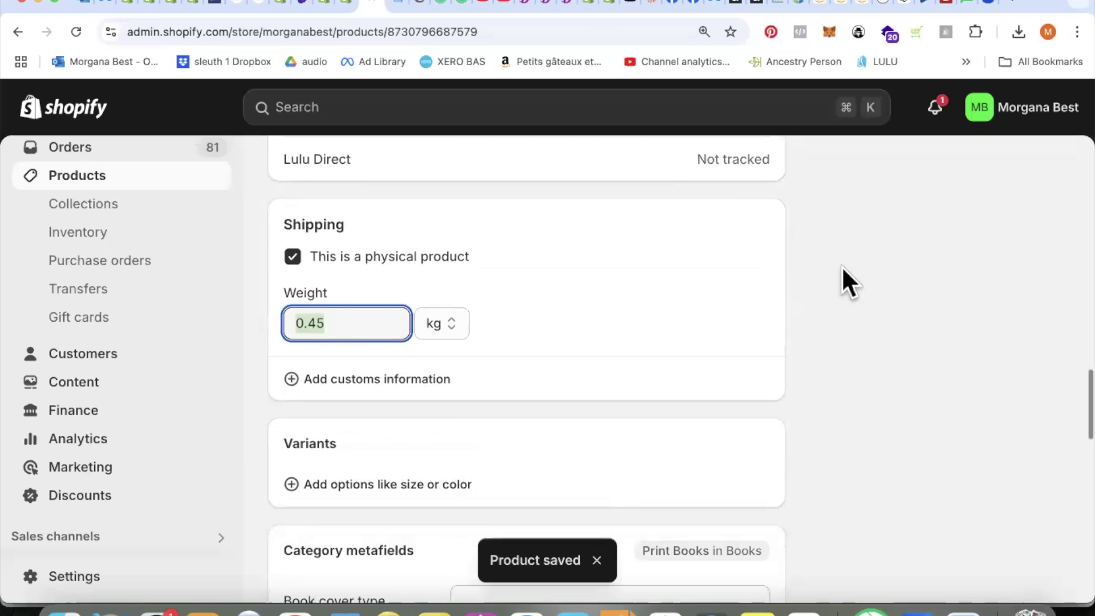
Step: In the Lulu tab, view My Projects, then go to My Stores
left_click(407, 8)
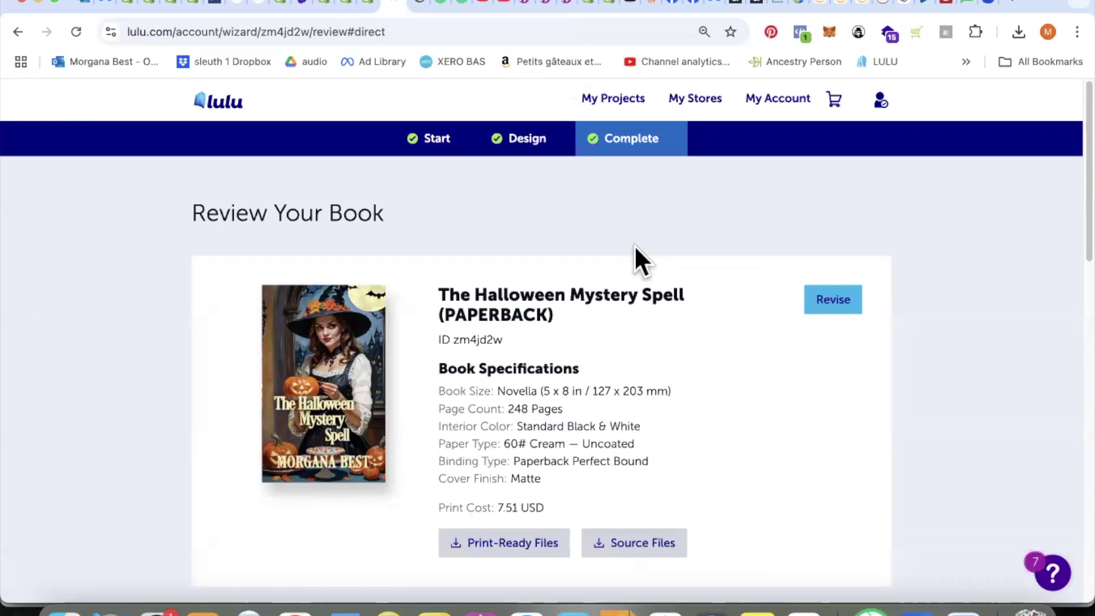
left_click(627, 112)
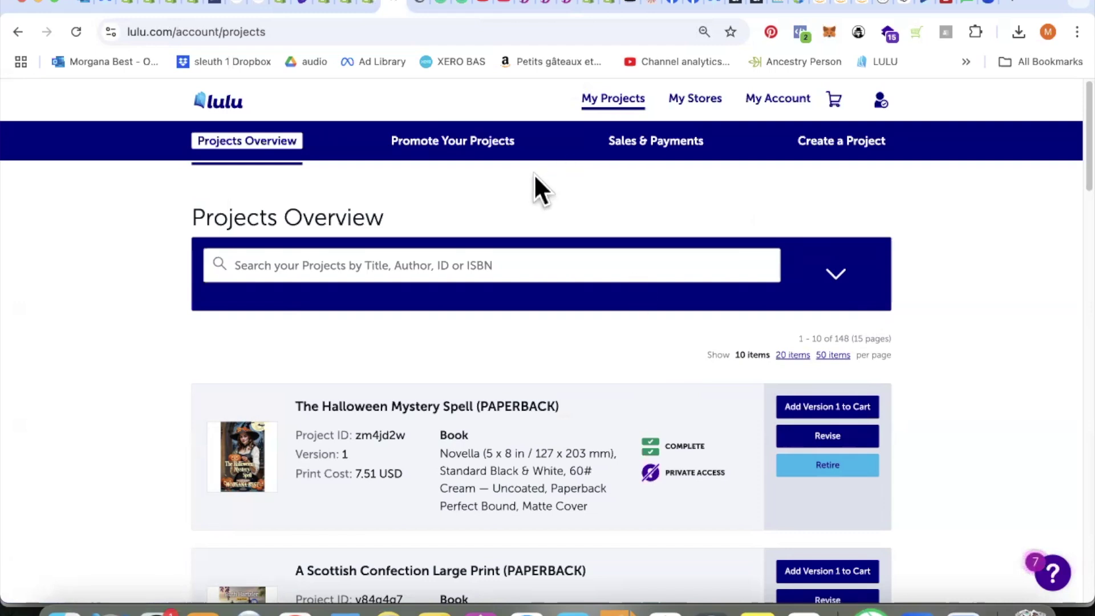
left_click(713, 100)
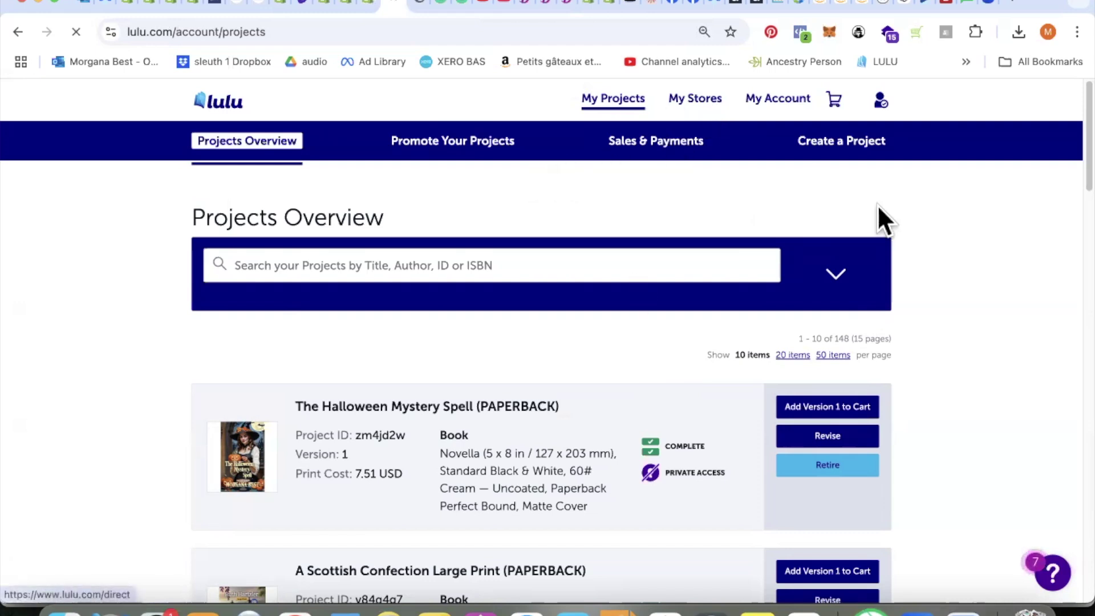